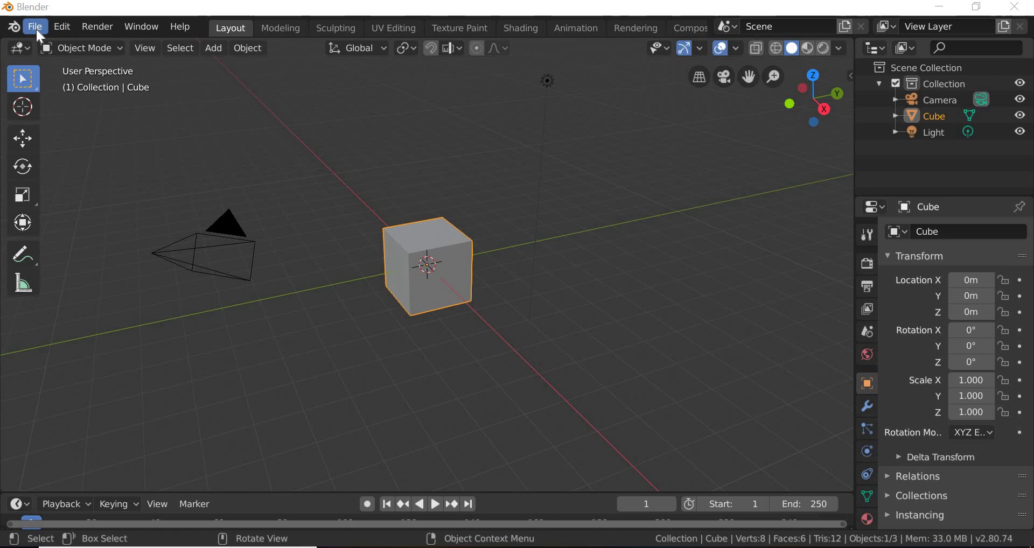
# - Import the STL file Body10-font-holder.stl from the Desktop folder with the default import settings
pyautogui.click(37, 29)
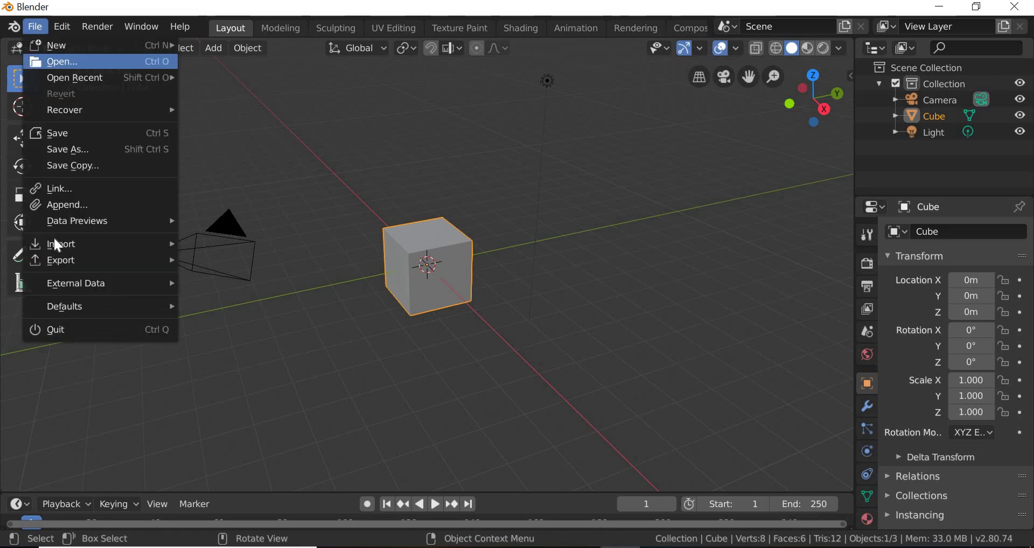
pyautogui.moveTo(54, 243)
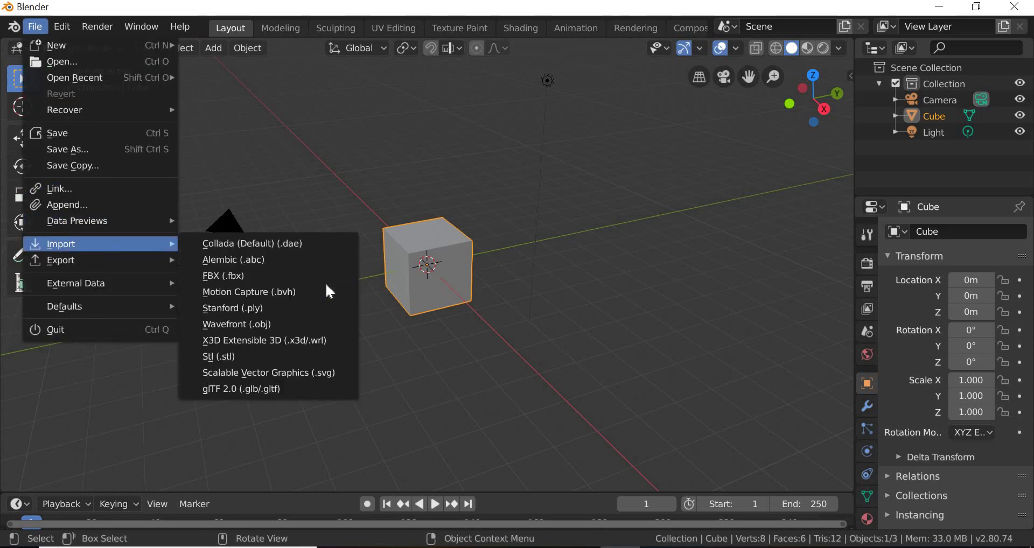
pyautogui.click(216, 356)
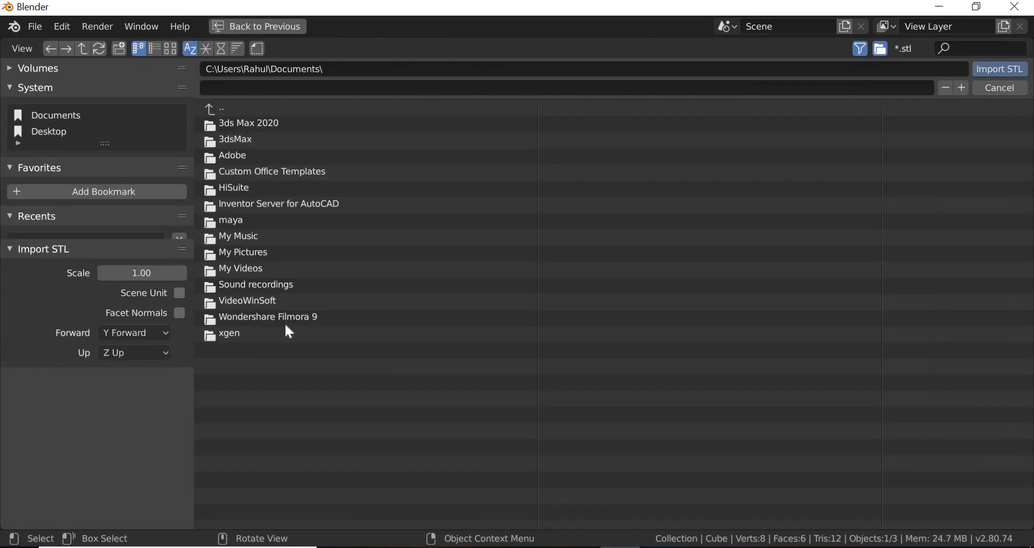
pyautogui.click(48, 134)
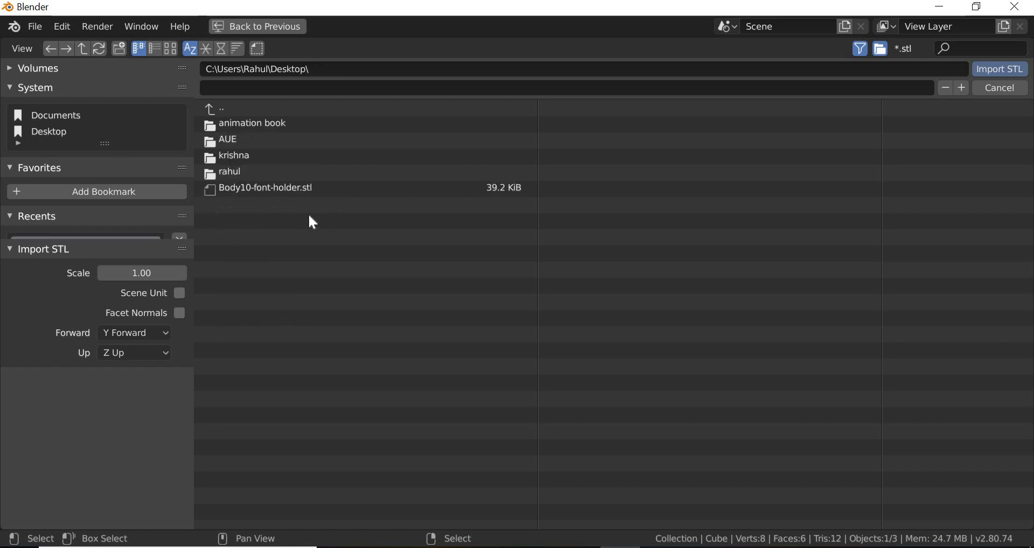
pyautogui.doubleClick(285, 195)
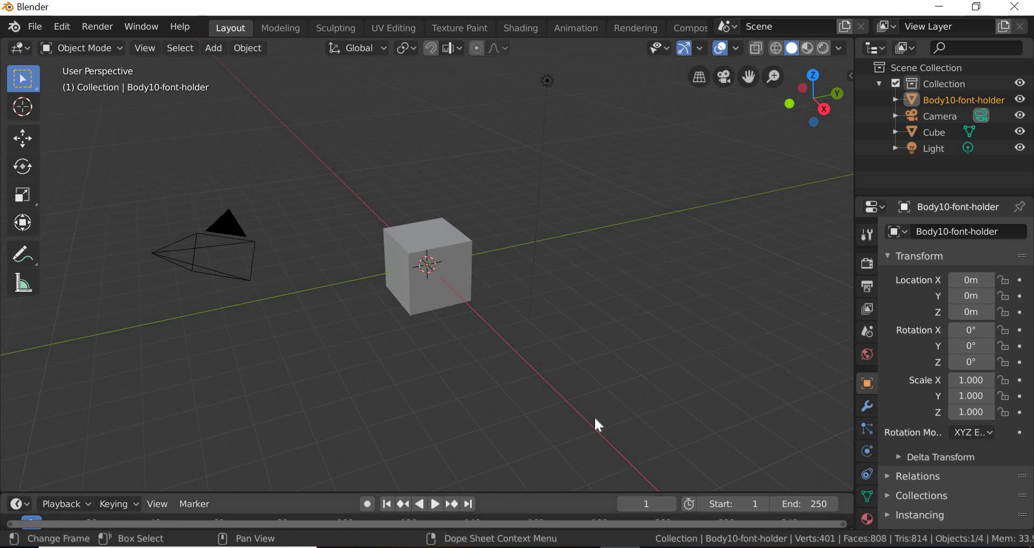
# - Delete the default cube at the centre of the scene
pyautogui.click(428, 306)
pyautogui.press('Delete')
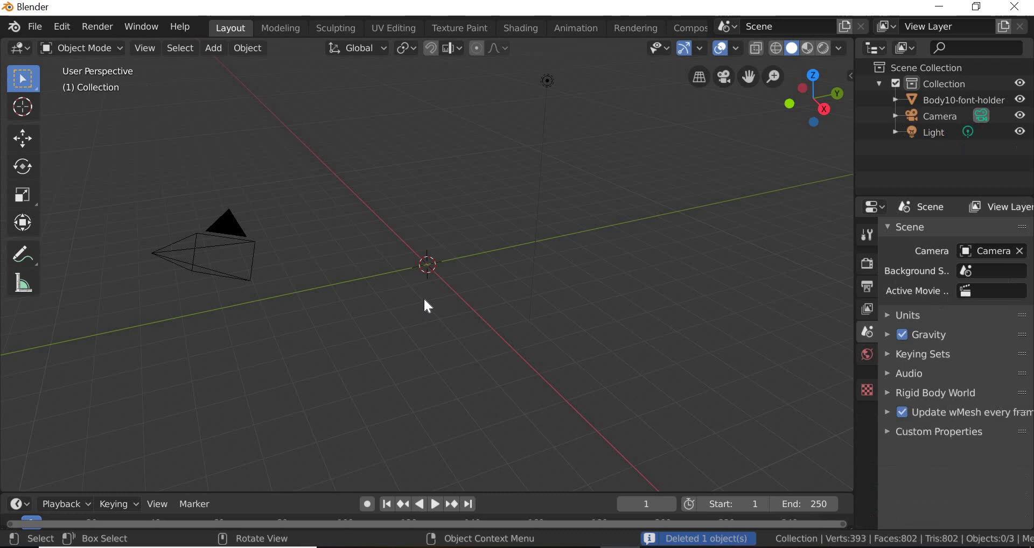
pyautogui.scroll(5, 429, 289)
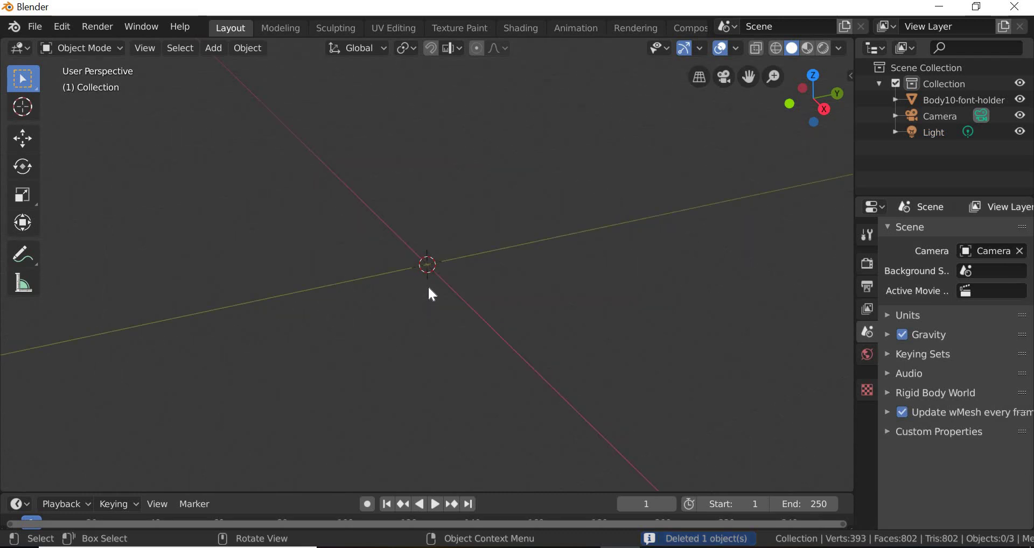
pyautogui.scroll(-20, 428, 288)
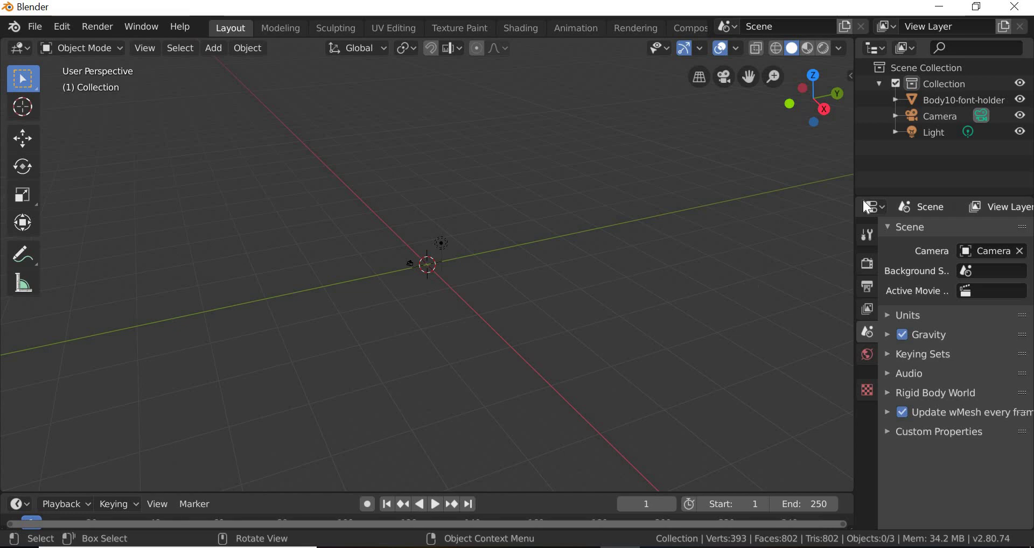
# - Select Body10-font-holder and move it to about -2.456 m along Y and about -0.09 m along X
pyautogui.click(958, 103)
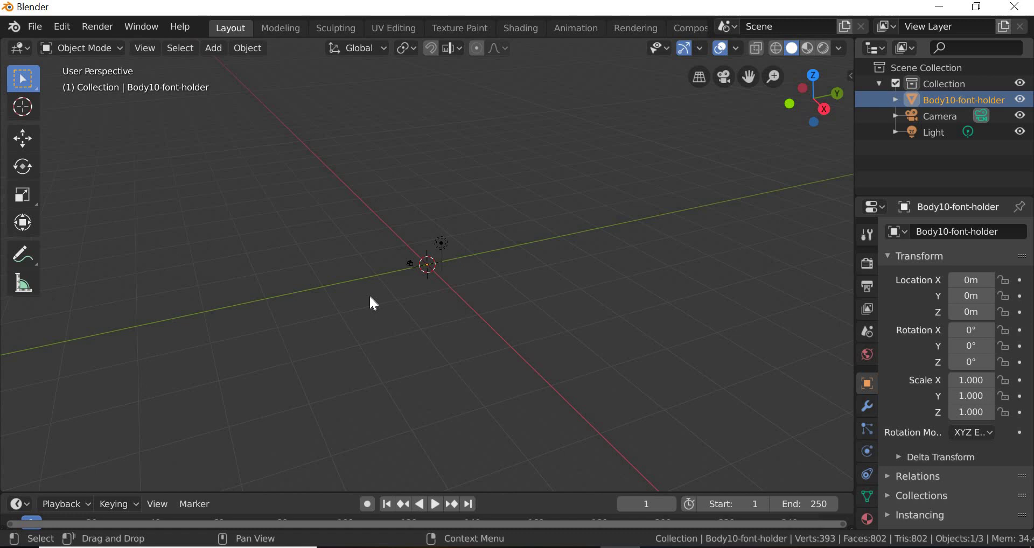
pyautogui.click(24, 143)
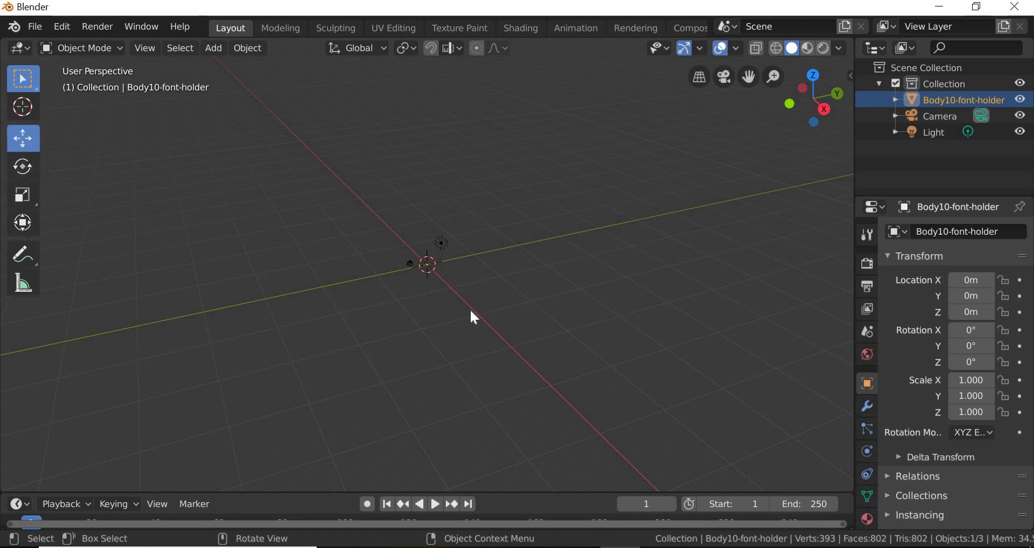
pyautogui.moveTo(279, 300); pyautogui.dragTo(461, 253)
pyautogui.press('g')
pyautogui.click(450, 302)
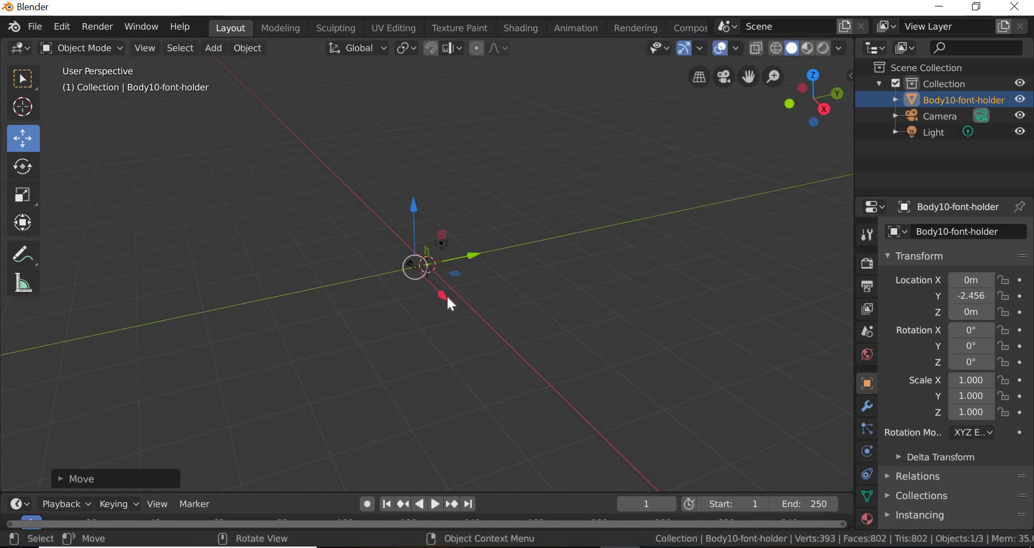
pyautogui.press('g')
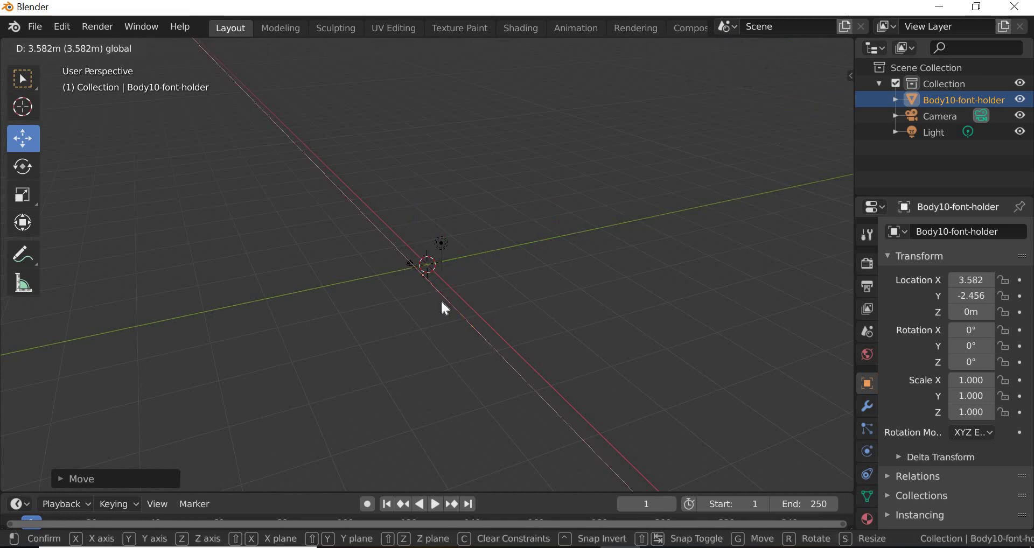
pyautogui.click(478, 373)
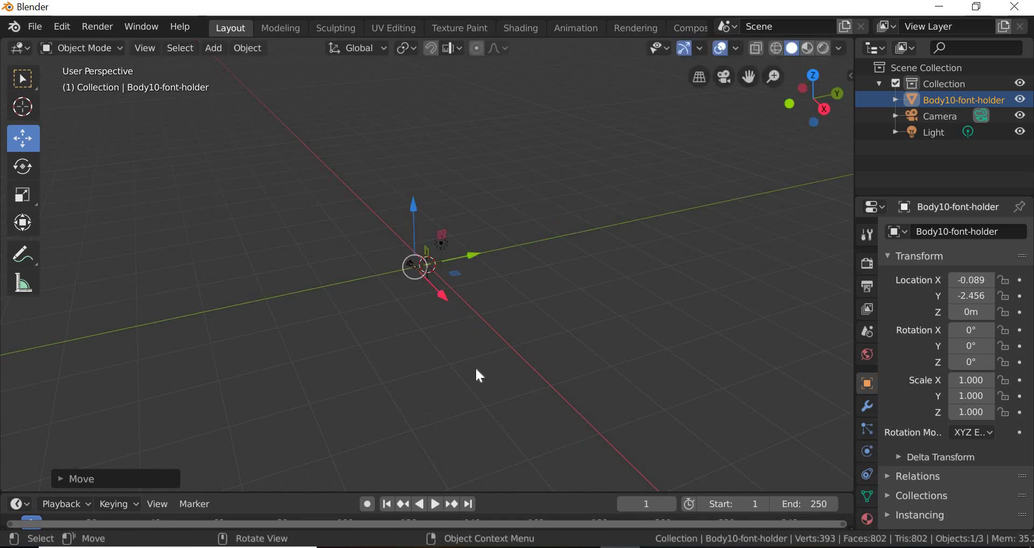
# - Show the 3D view's view settings and set the clip end distance to 2000 m
pyautogui.click(853, 77)
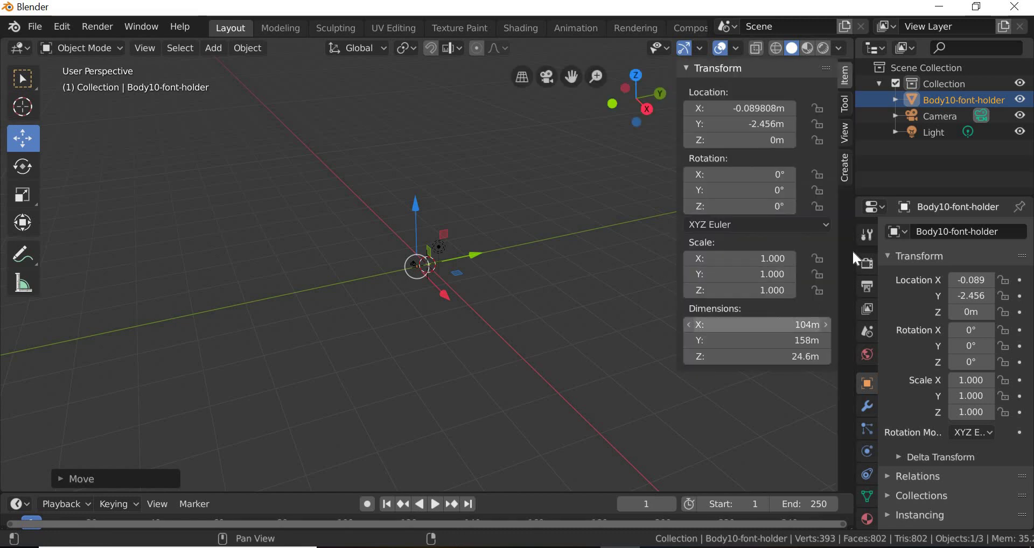
pyautogui.click(846, 135)
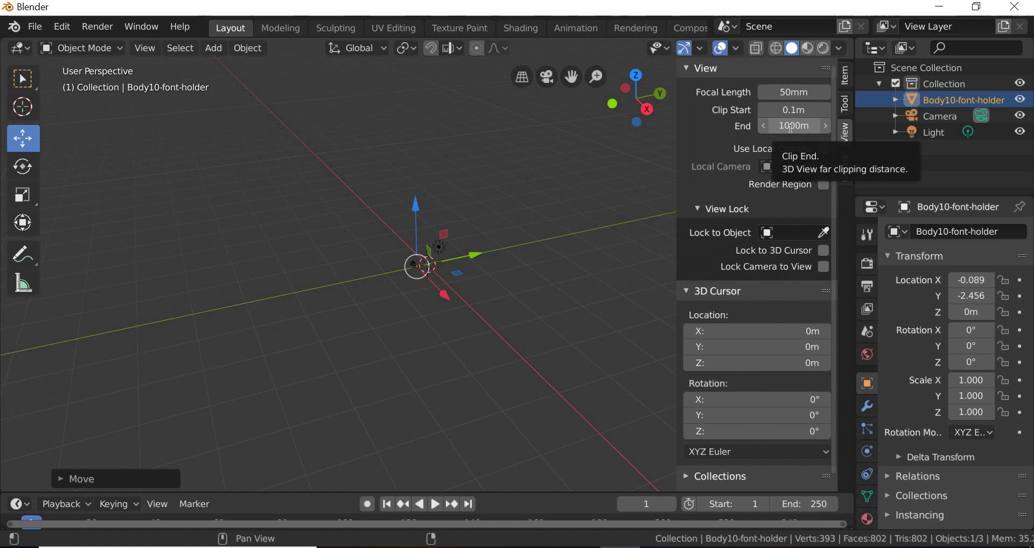
pyautogui.click(789, 128)
pyautogui.click(768, 127)
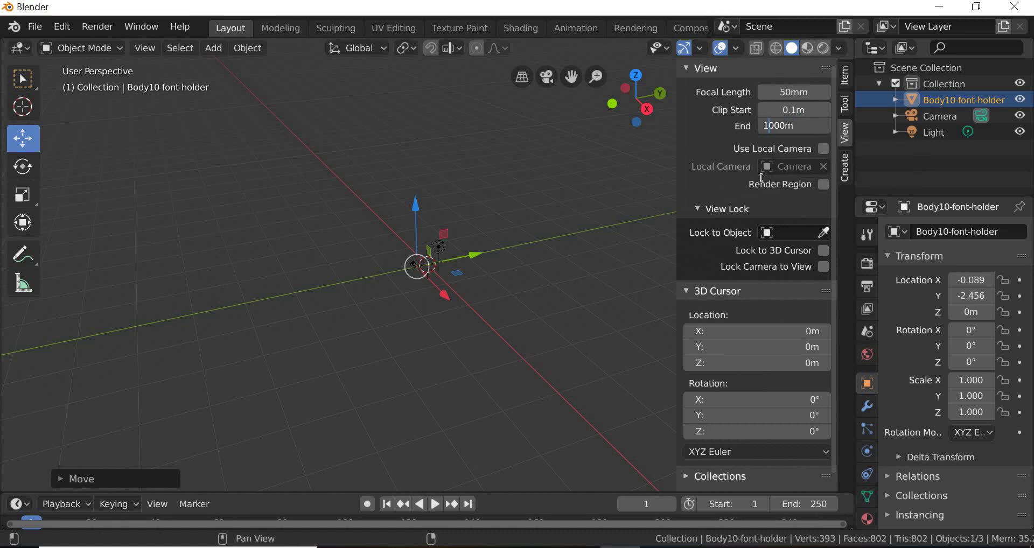
pyautogui.press('Delete')
pyautogui.write('2')
pyautogui.press('Return')
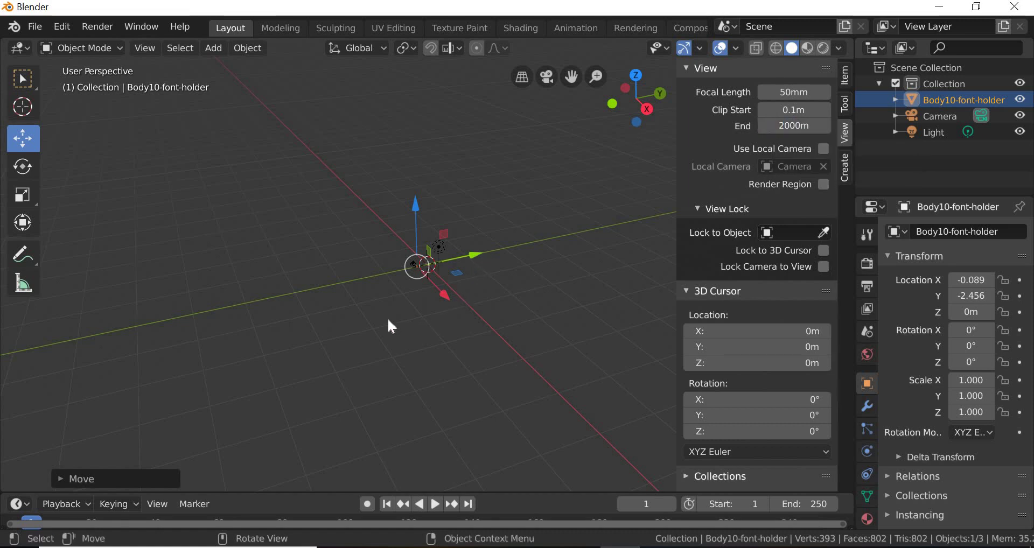
# - Set the 3D view's clip end distance back to 1000 m
pyautogui.moveTo(386, 317); pyautogui.dragTo(254, 281, button='middle')
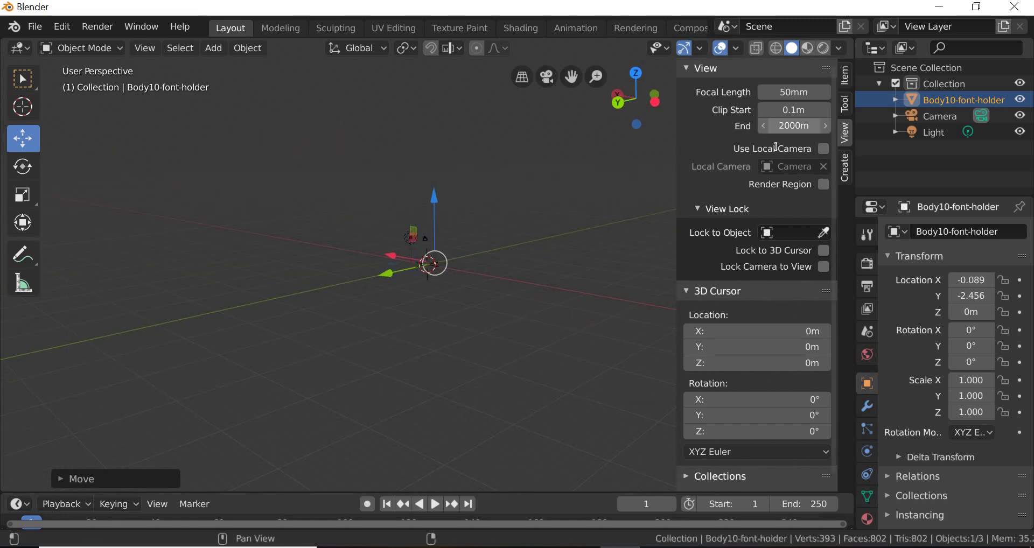
pyautogui.click(773, 125)
pyautogui.press('Left')
pyautogui.press('Delete')
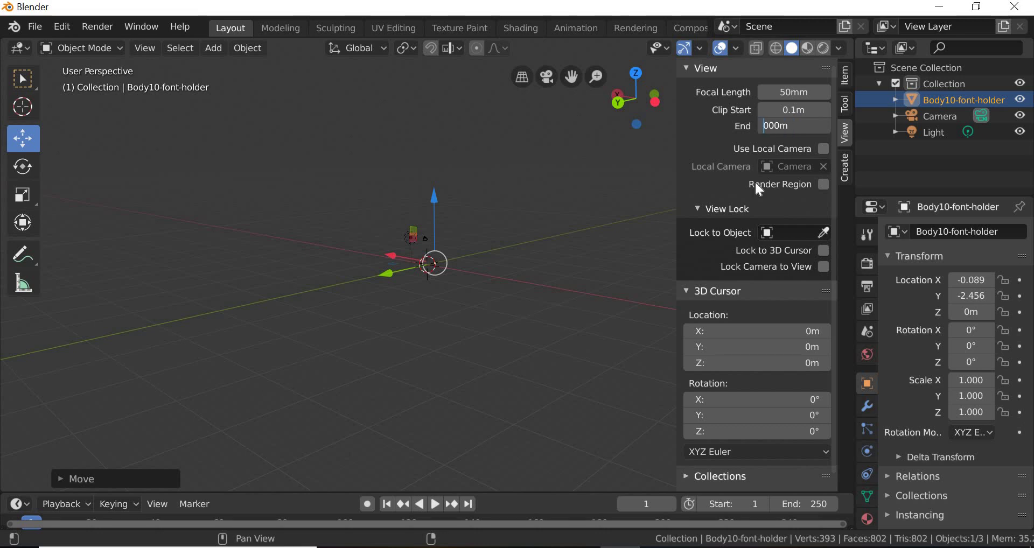
pyautogui.write('1')
pyautogui.press('Return')
# - Raise the 3D view's clip end distance to 2000 m again
pyautogui.moveTo(461, 302); pyautogui.dragTo(485, 280, button='middle')
pyautogui.click(786, 128)
pyautogui.click(770, 124)
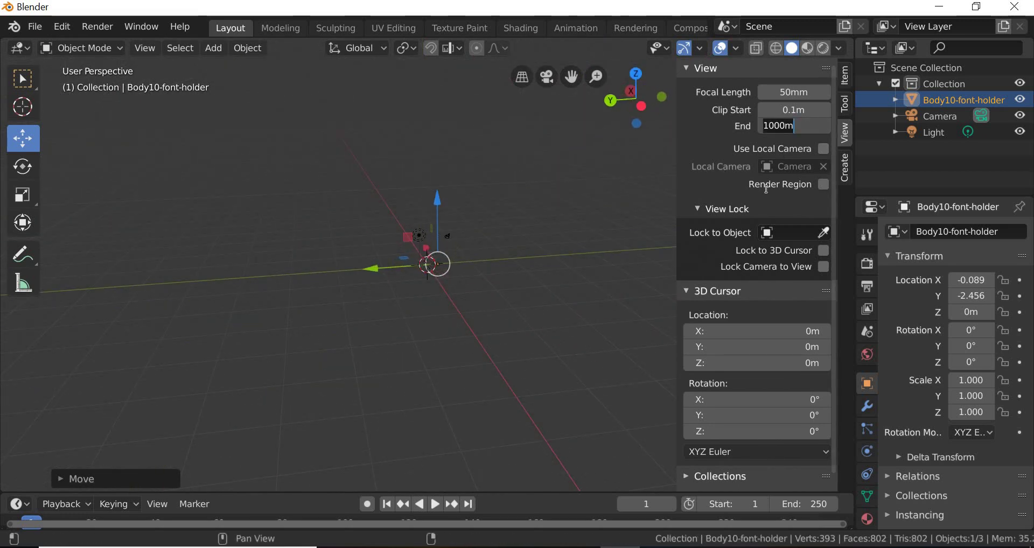
pyautogui.press('BackSpace')
pyautogui.write('2')
pyautogui.press('Return')
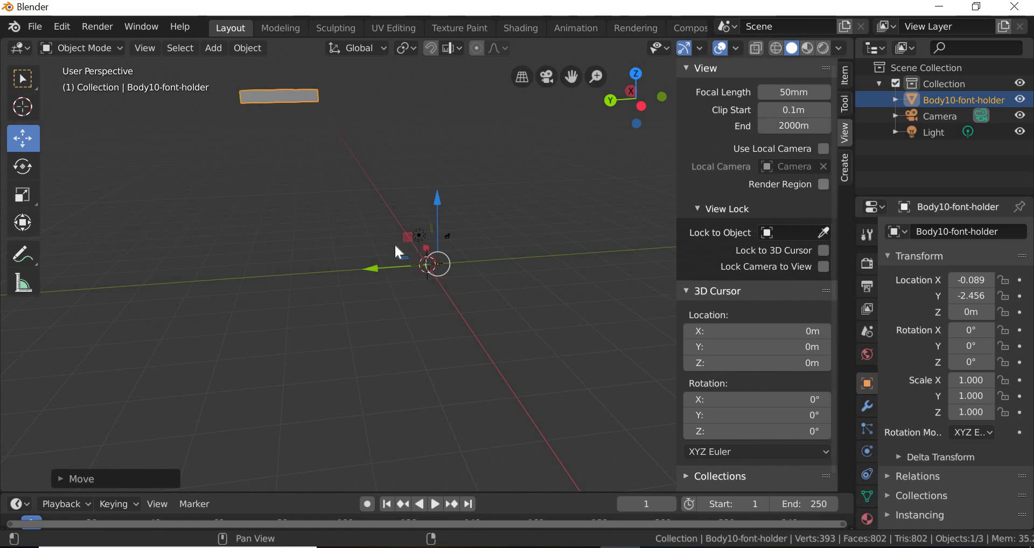
# - Increase the far clipping distance of the 3D view to 3000 m
pyautogui.moveTo(351, 241); pyautogui.dragTo(416, 250, button='middle')
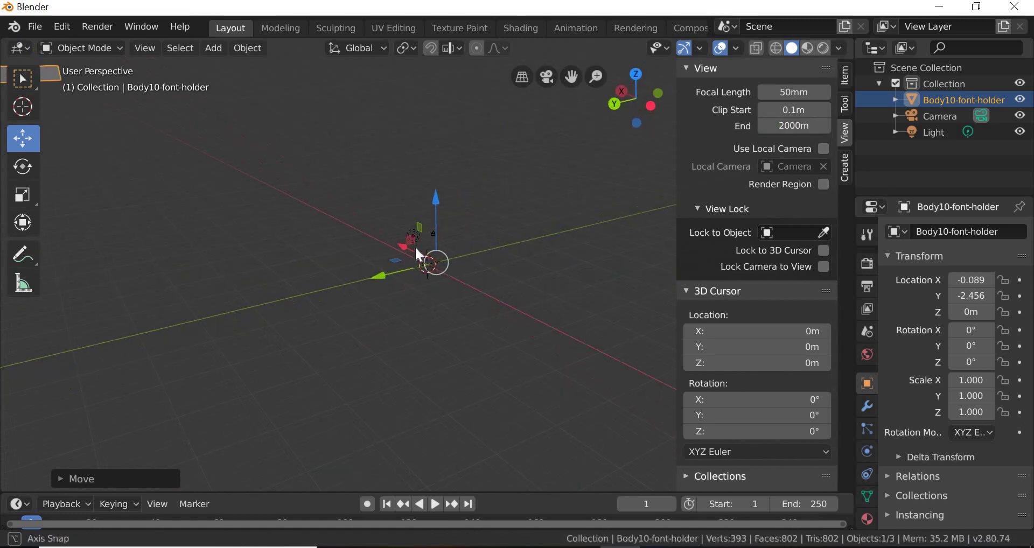
pyautogui.scroll(-2, 448, 284)
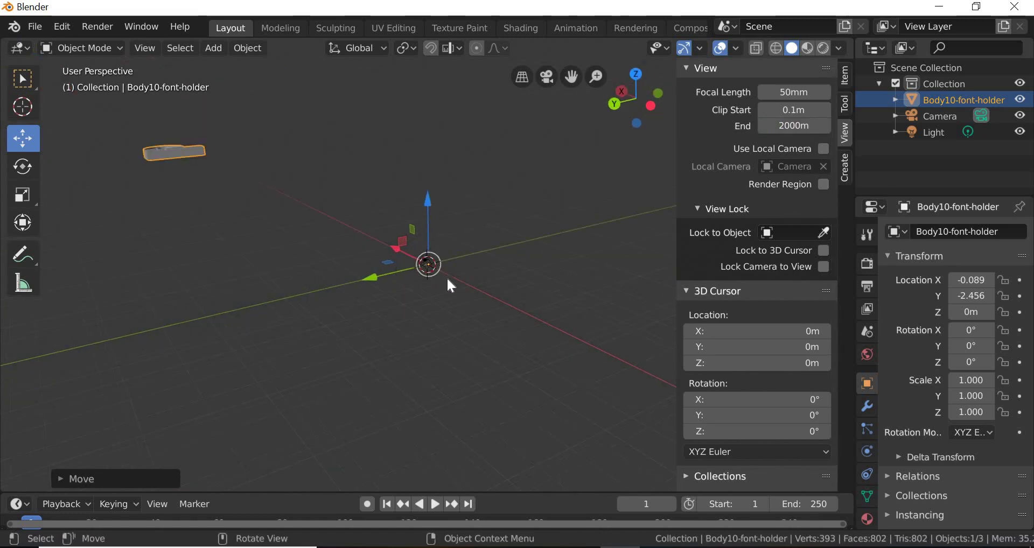
pyautogui.scroll(-3, 449, 282)
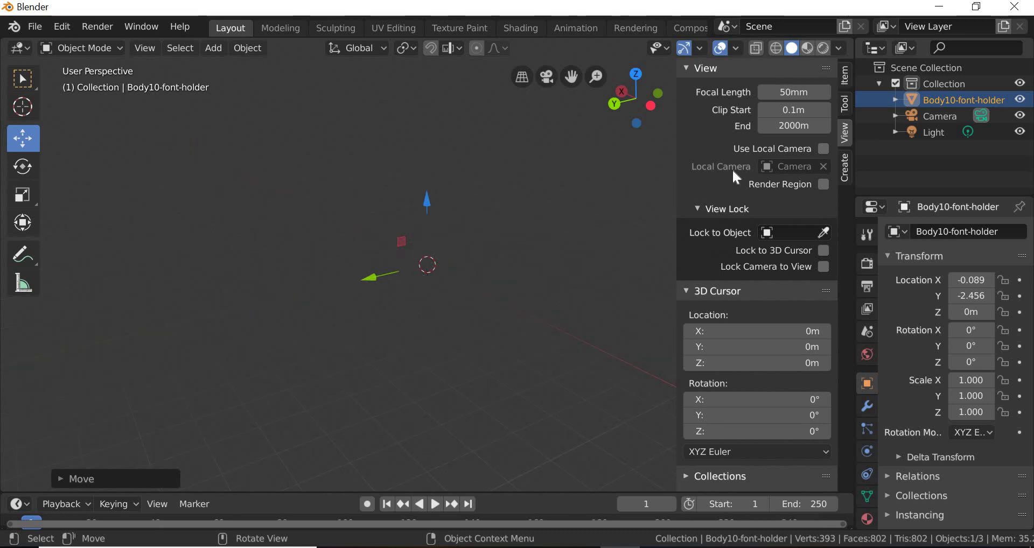
pyautogui.click(770, 125)
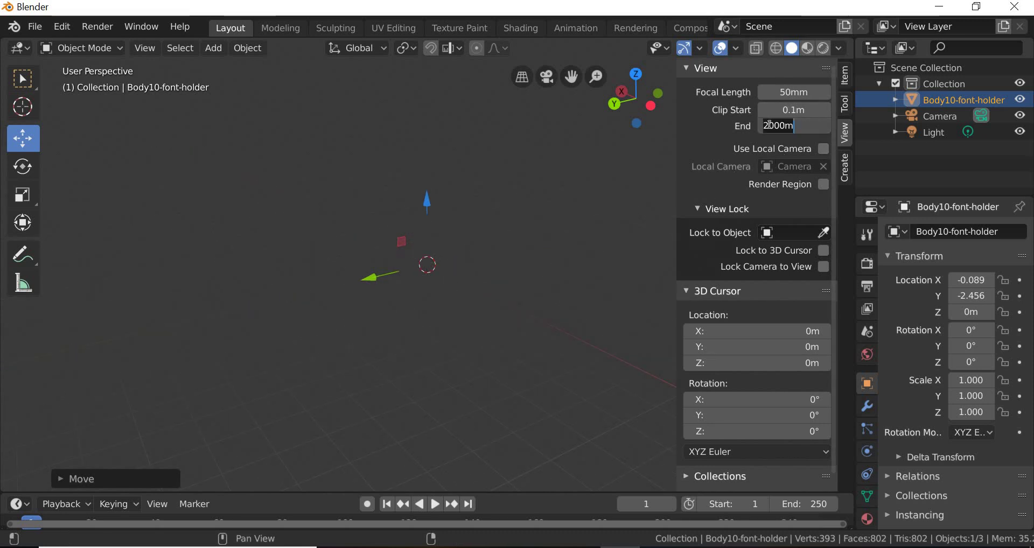
pyautogui.write('3000')
pyautogui.press('Return')
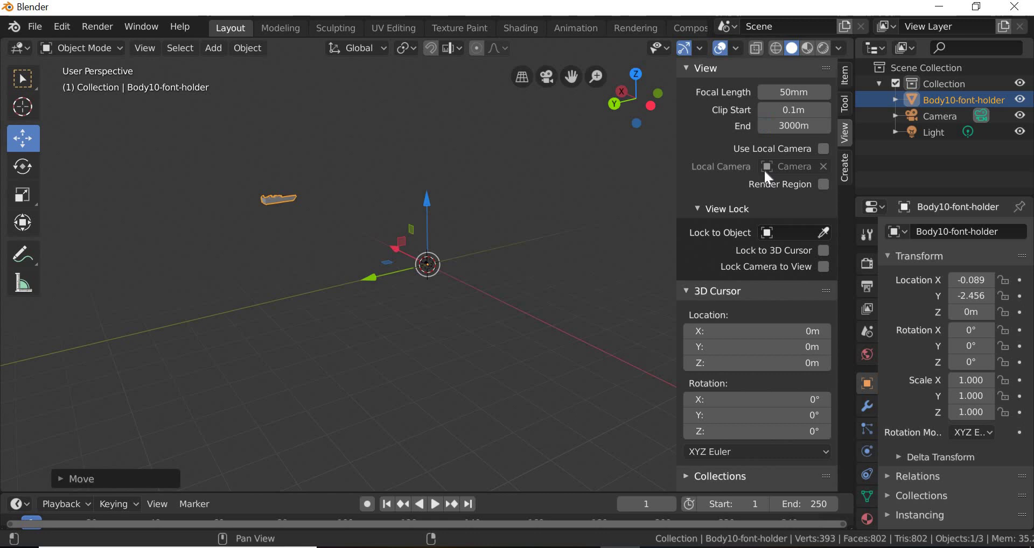
# - Increase the far clipping distance of the 3D view to 9000 m
pyautogui.click(766, 125)
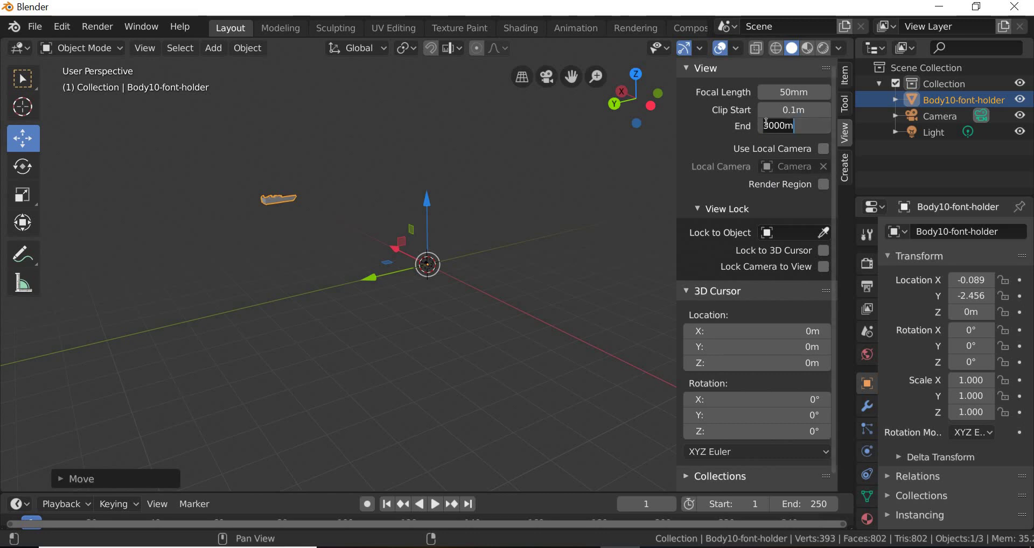
pyautogui.click(766, 123)
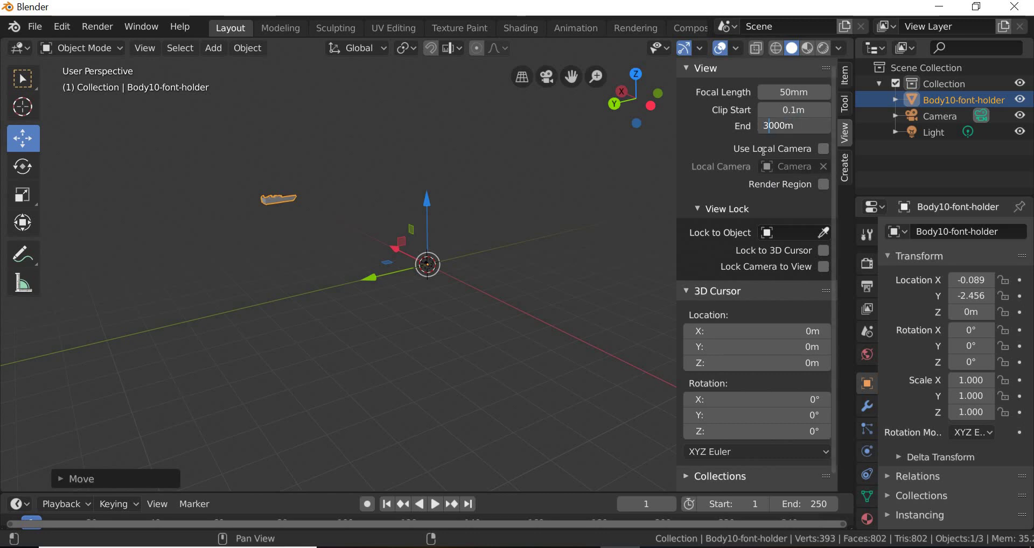
pyautogui.press('Delete')
pyautogui.write('9')
pyautogui.press('Return')
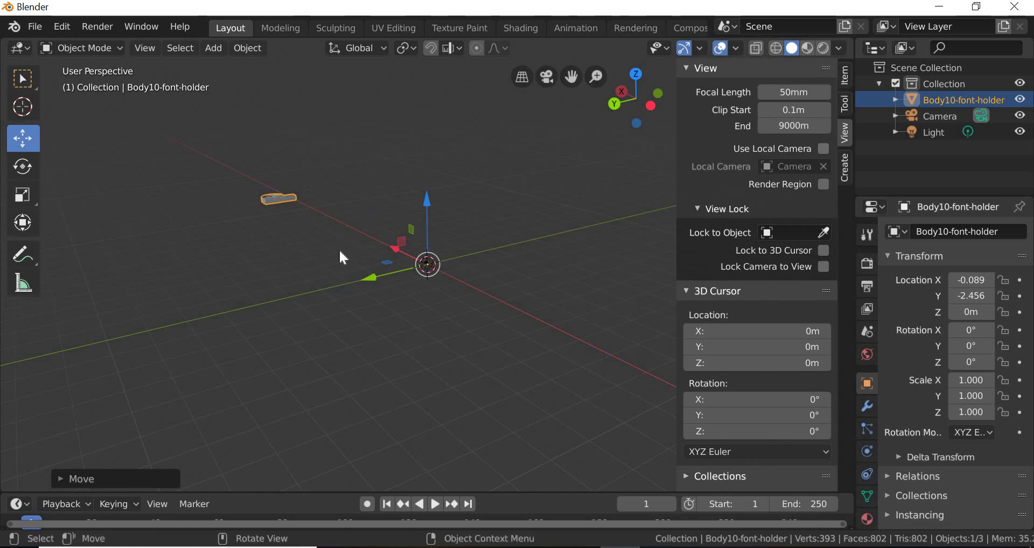
# - Move Body10-font-holder along the X axis to about -1221 m so its geometry sits near the world origin
pyautogui.moveTo(338, 249); pyautogui.dragTo(513, 283, button='middle')
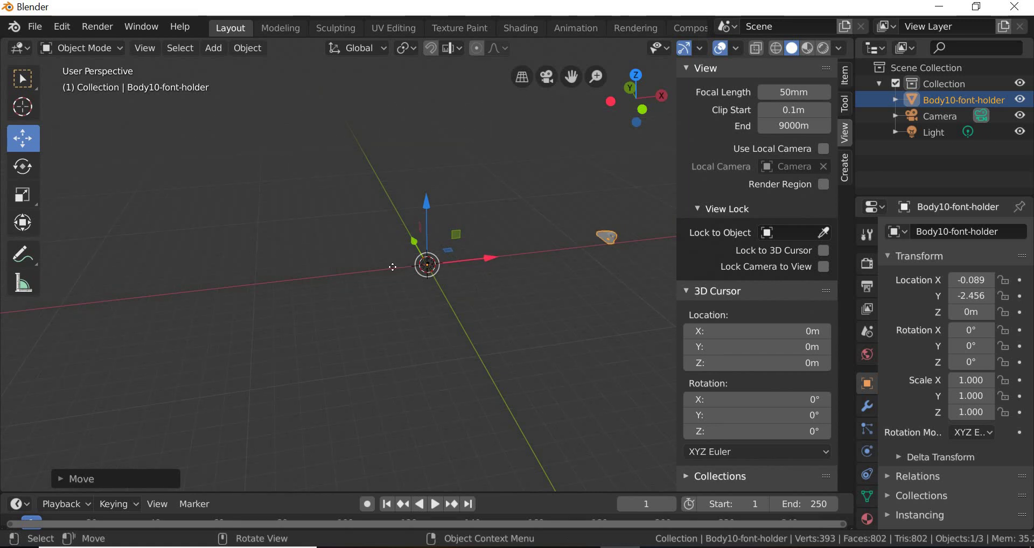
pyautogui.moveTo(489, 258); pyautogui.dragTo(369, 263)
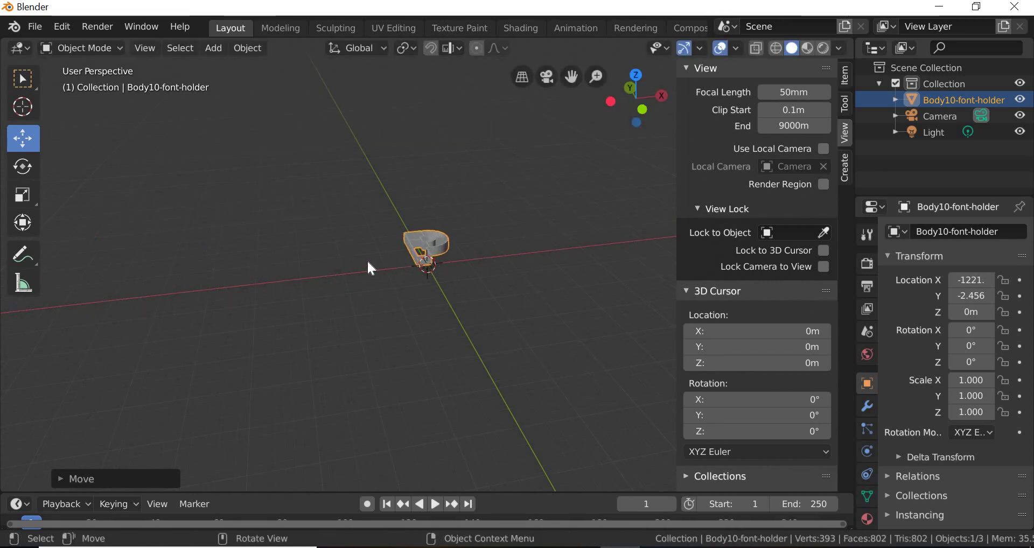
pyautogui.scroll(-10, 366, 260)
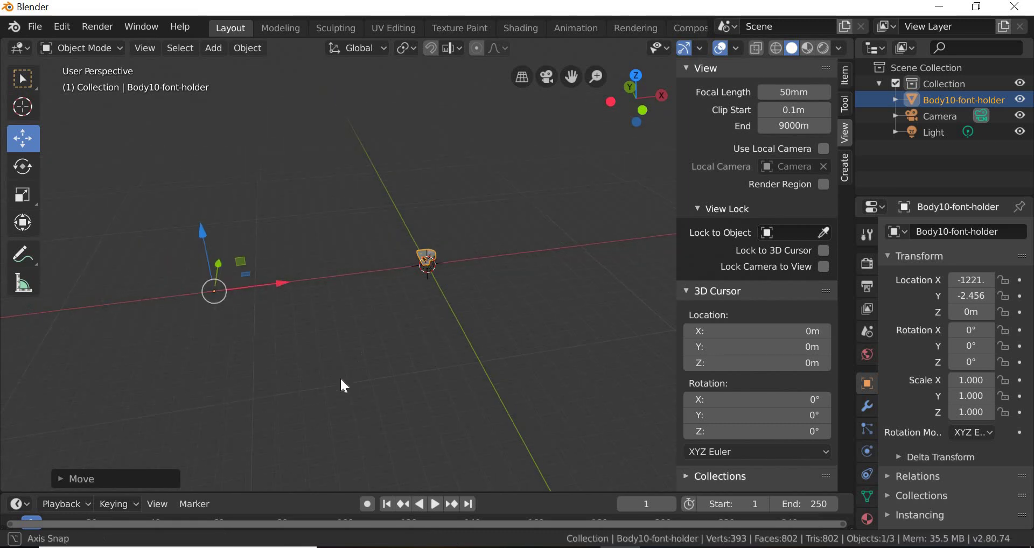
# - Set the transform pivot point to Active Element
pyautogui.moveTo(342, 379); pyautogui.dragTo(345, 386, button='middle')
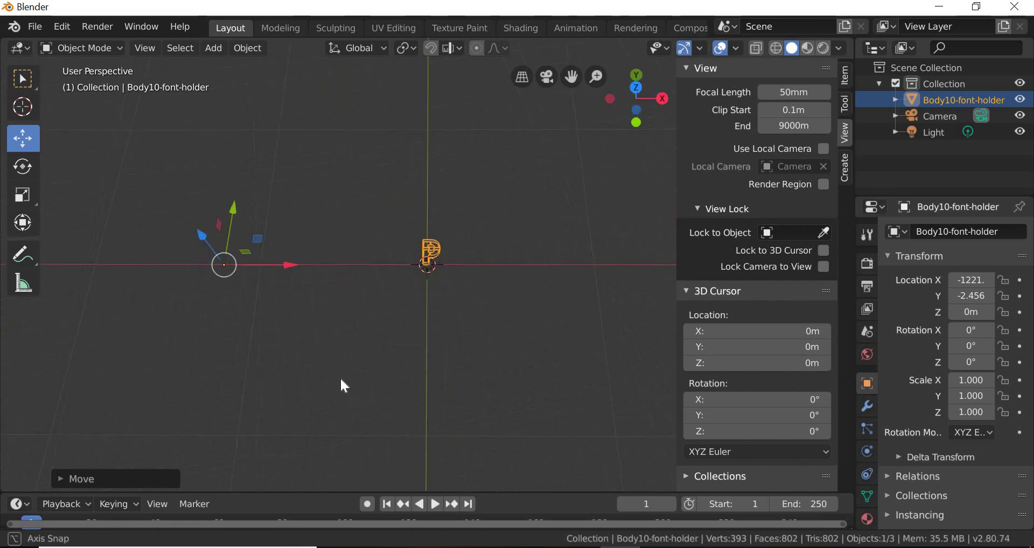
pyautogui.click(415, 48)
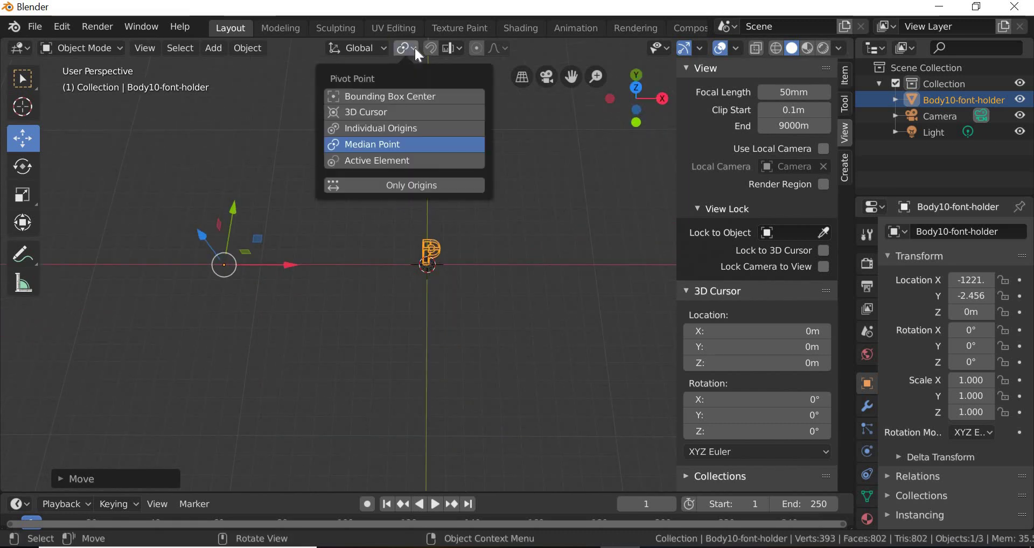
pyautogui.click(380, 161)
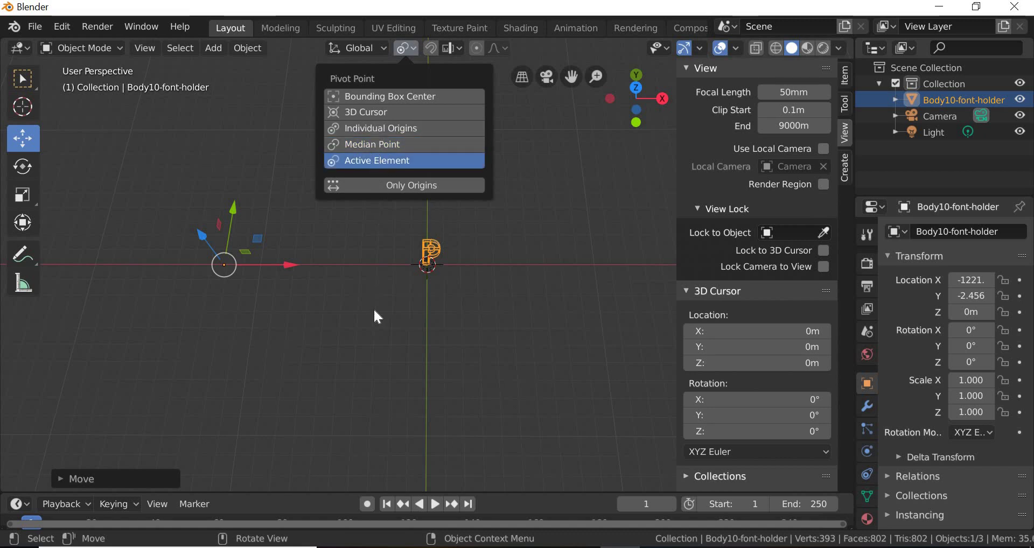
# - Set the transform pivot point to 3D Cursor
pyautogui.click(437, 247)
pyautogui.click(436, 247)
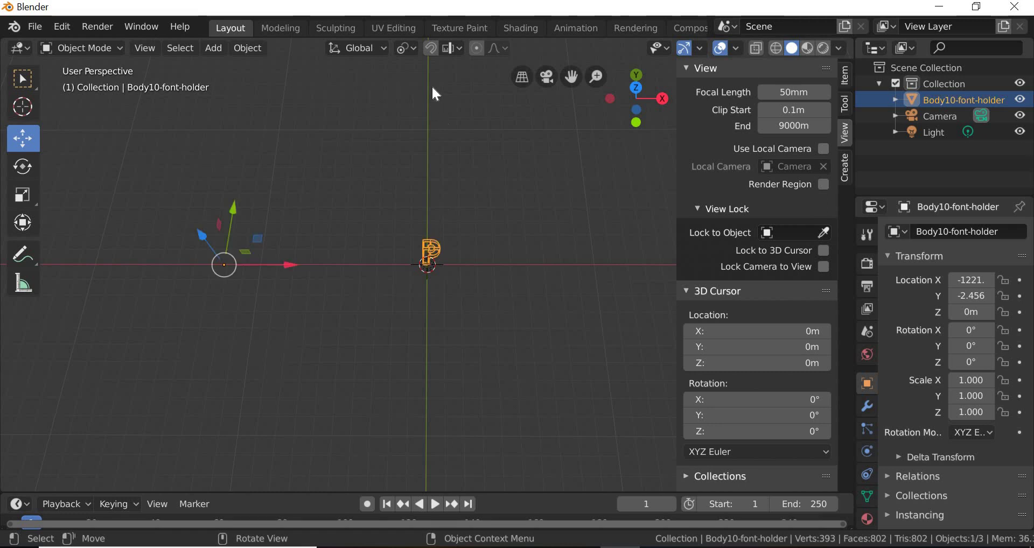
pyautogui.click(413, 47)
pyautogui.click(385, 112)
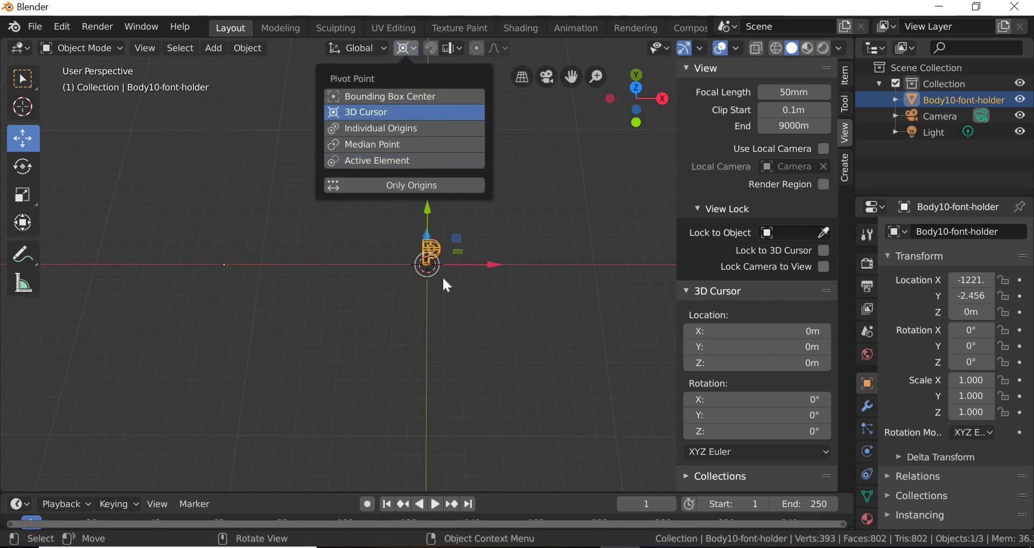
pyautogui.scroll(1, 443, 278)
pyautogui.scroll(-6, 441, 277)
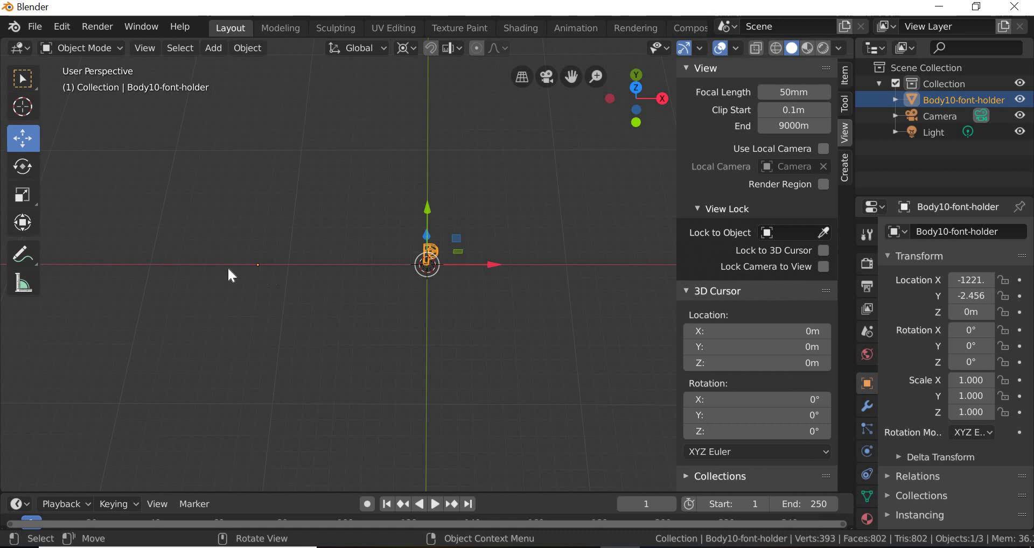
pyautogui.scroll(3, 227, 268)
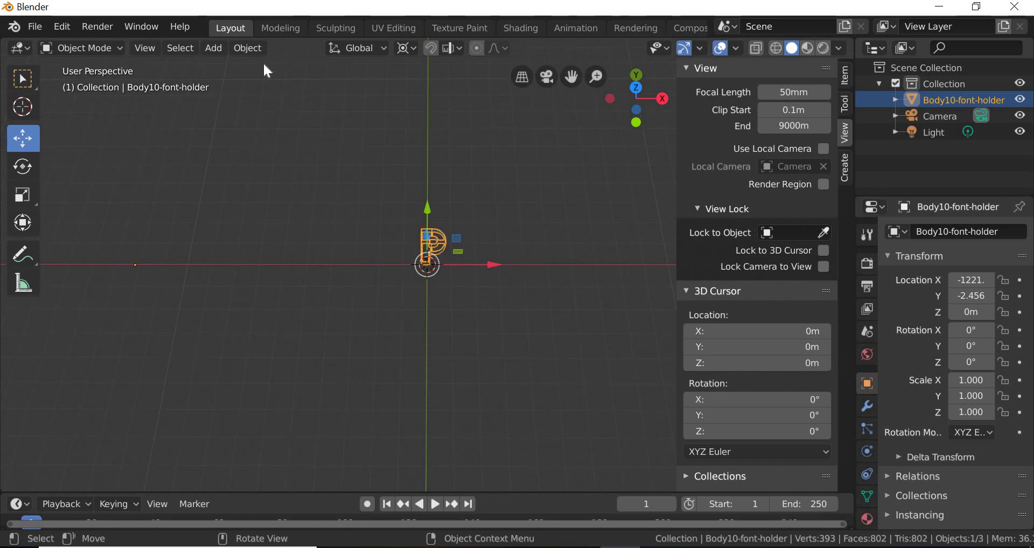
# - Switch to the Modeling workspace to edit the Body10-font-holder mesh
pyautogui.click(280, 28)
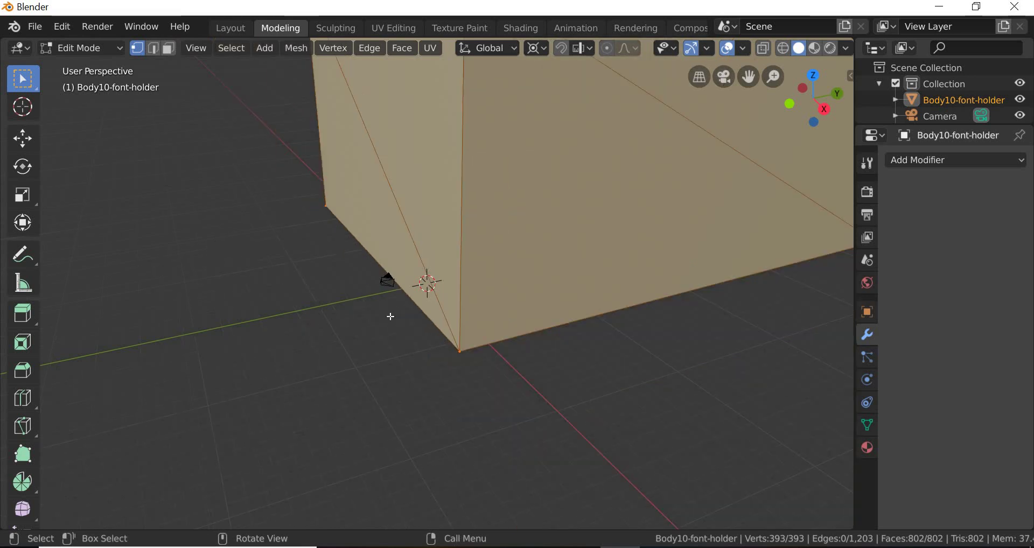
pyautogui.scroll(-8, 396, 316)
pyautogui.moveTo(487, 317); pyautogui.dragTo(556, 352, button='middle')
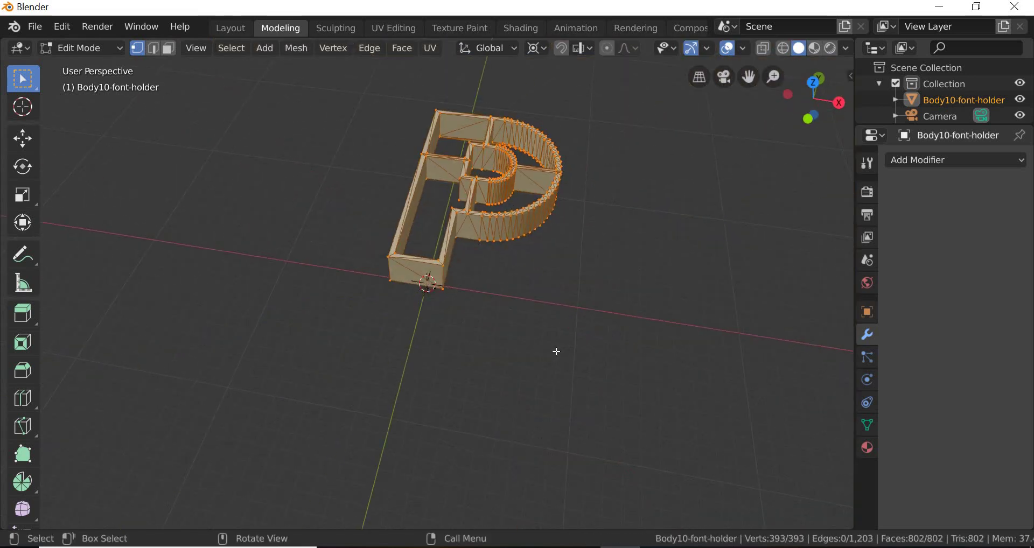
# - Set the far clipping distance of the Modeling workspace's 3D view to 9000 m
pyautogui.press('n')
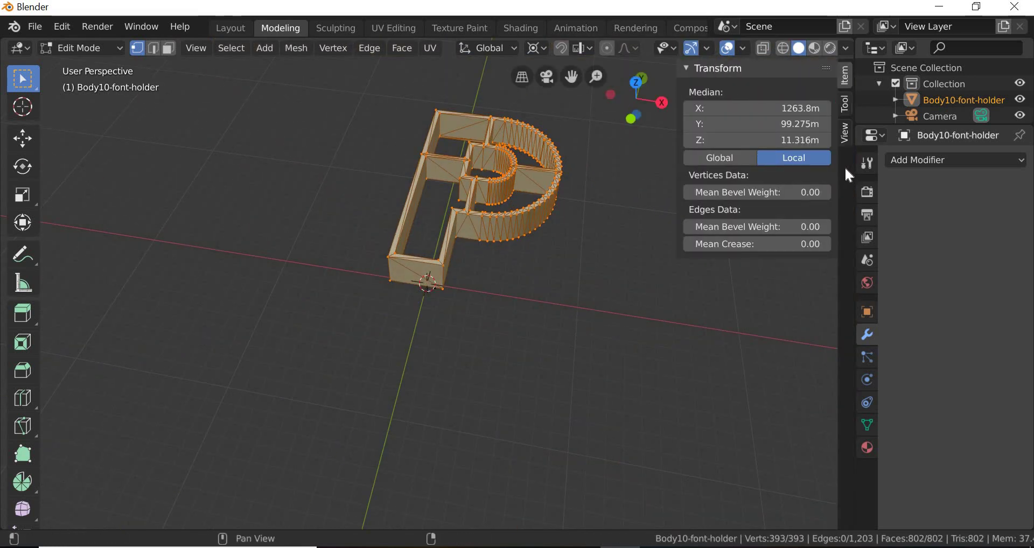
pyautogui.click(846, 131)
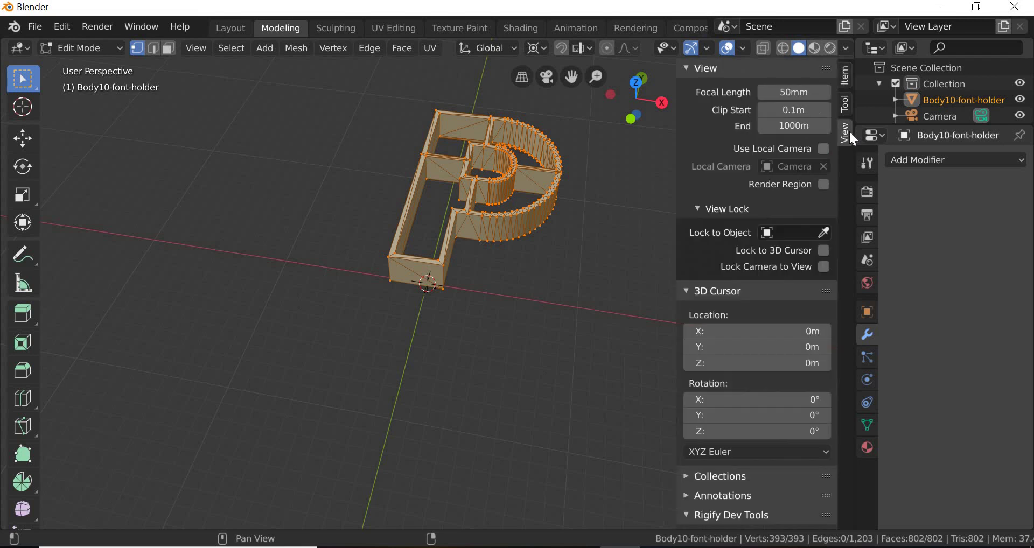
pyautogui.click(768, 128)
pyautogui.press('Left')
pyautogui.press('Right')
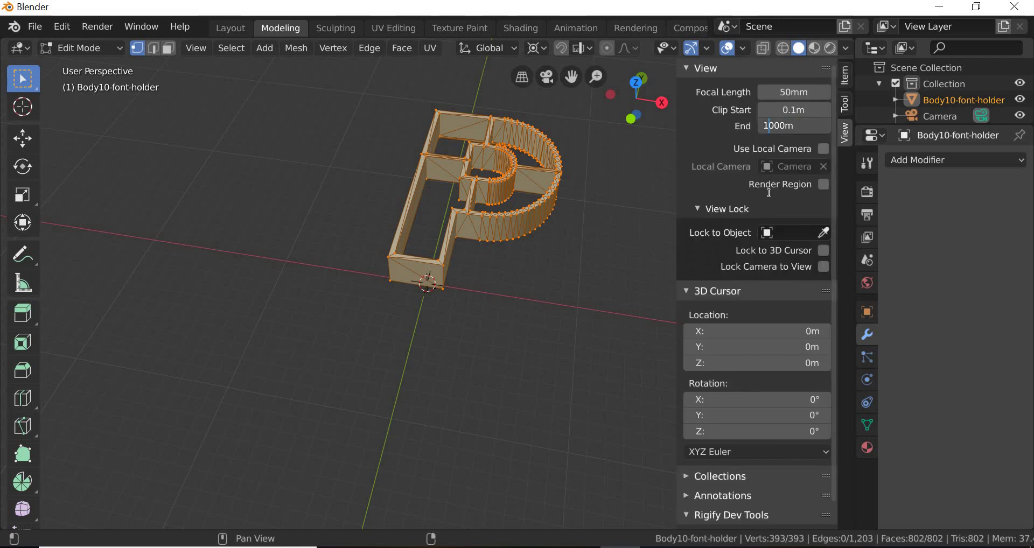
pyautogui.press('BackSpace')
pyautogui.write('9')
pyautogui.press('Return')
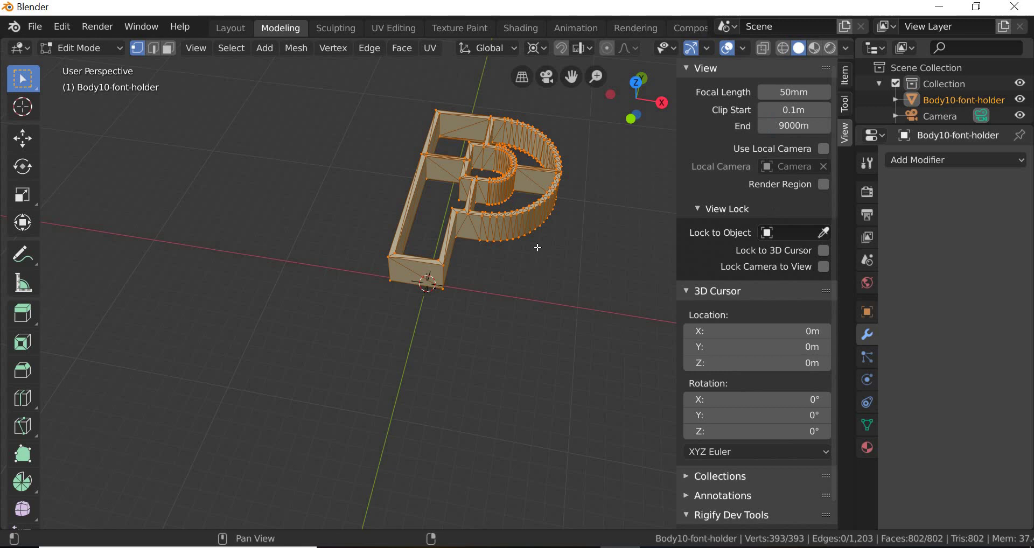
# - Turn on X-ray display and select all vertices of the P-shaped mesh
pyautogui.scroll(-6, 469, 213)
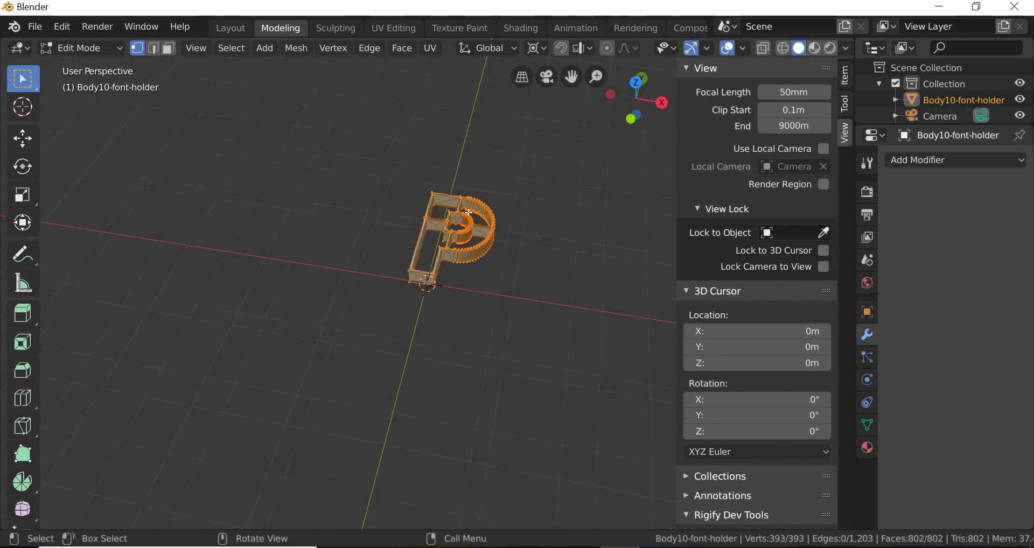
pyautogui.scroll(4, 469, 213)
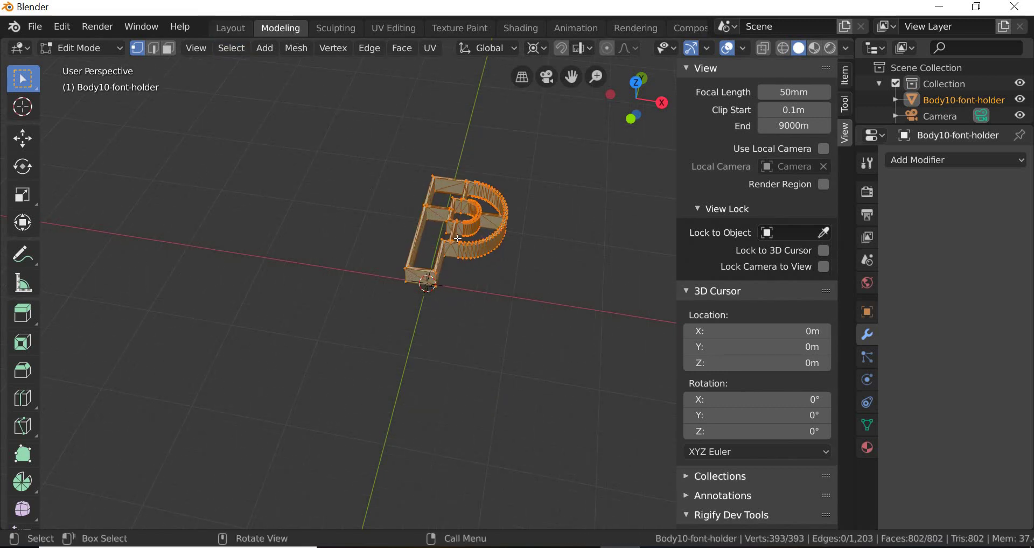
pyautogui.click(533, 239)
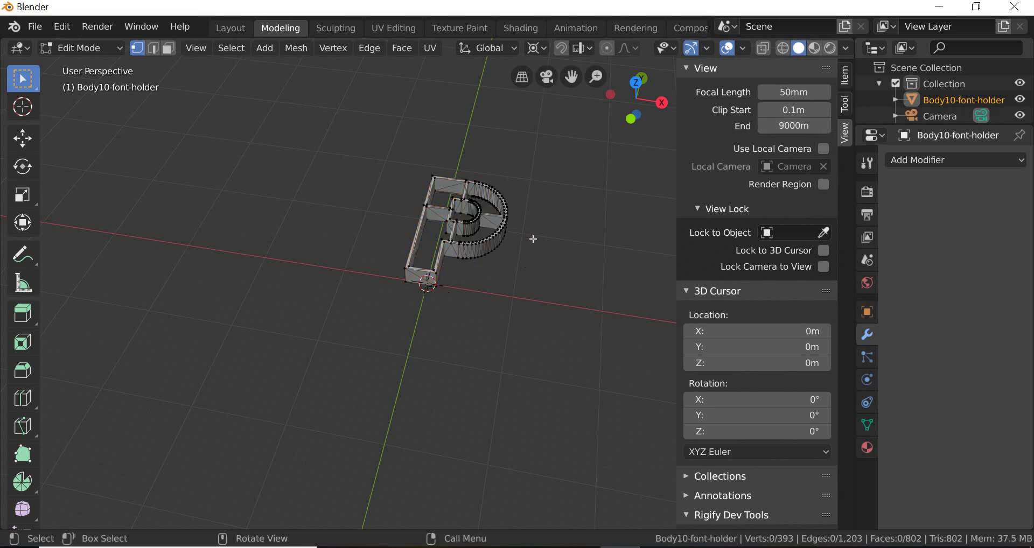
pyautogui.scroll(-5, 377, 271)
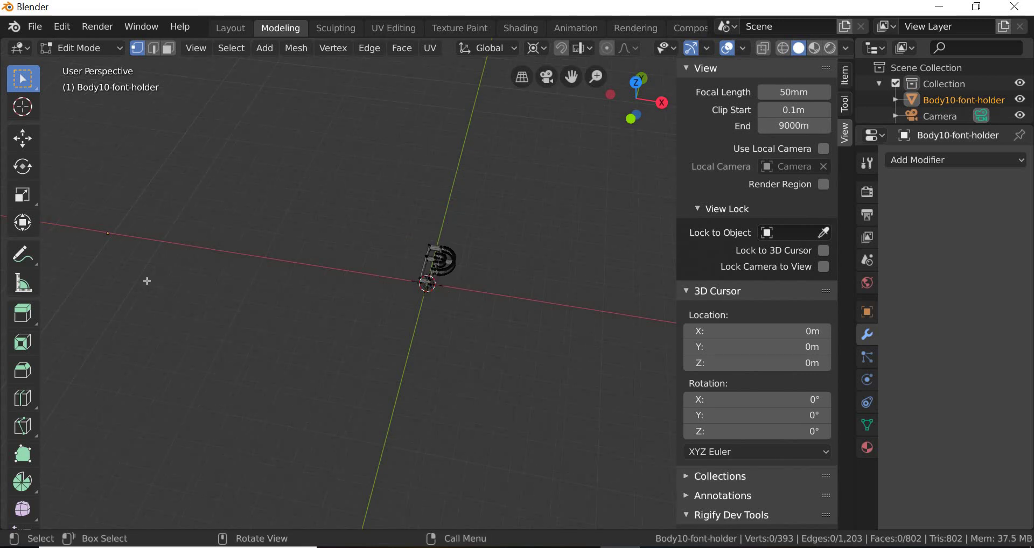
pyautogui.moveTo(156, 285); pyautogui.dragTo(92, 269, button='middle')
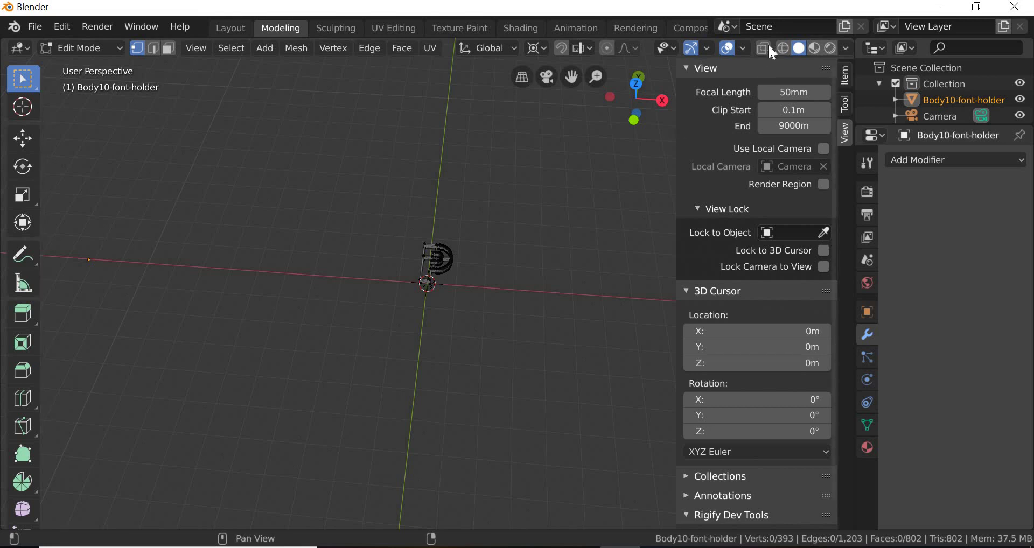
pyautogui.hotkey('alt', 'z')
pyautogui.press('a')
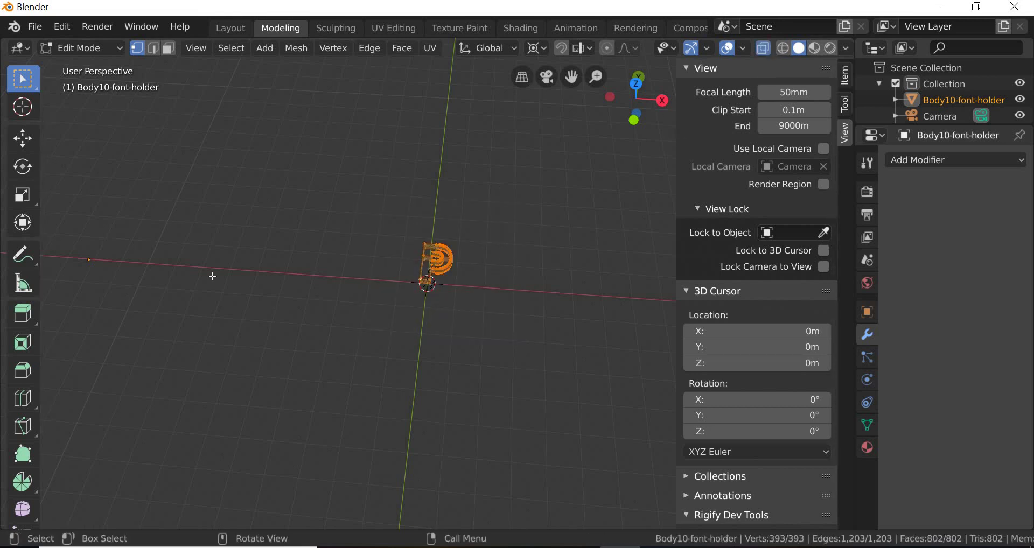
# - Try moving all vertices along the X axis toward the object's origin point, undo the move and turn off X-ray
pyautogui.click(21, 138)
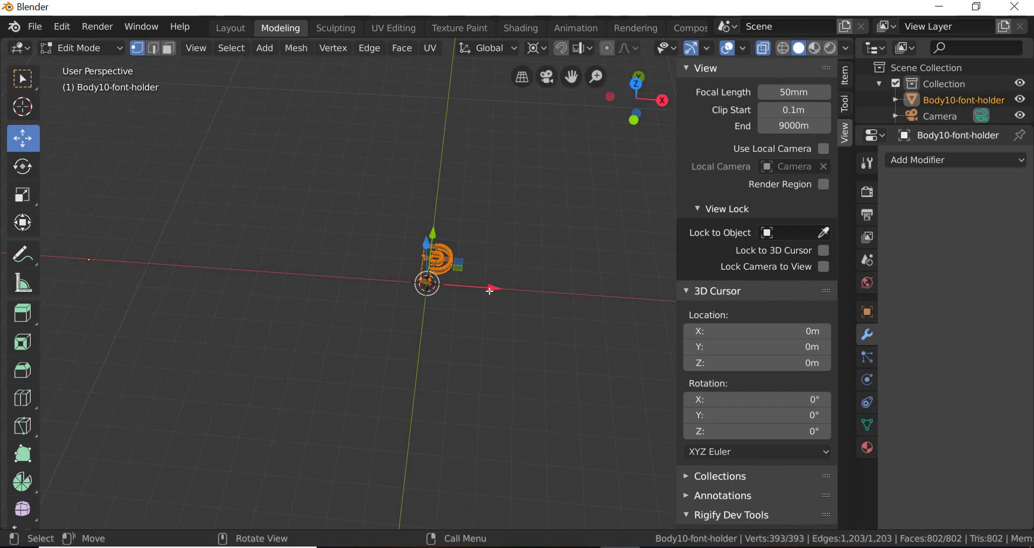
pyautogui.moveTo(489, 291); pyautogui.dragTo(324, 298)
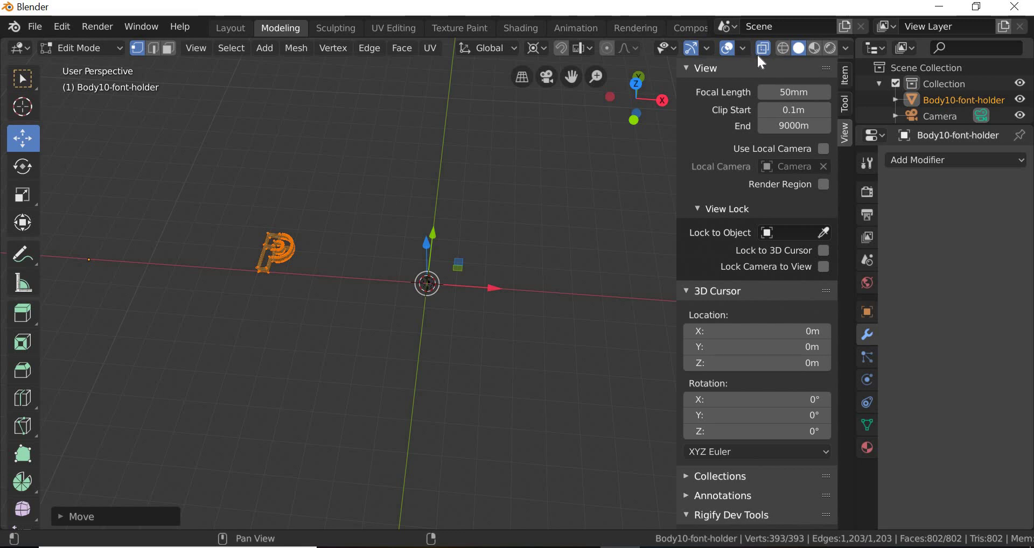
pyautogui.hotkey('ctrl', 'z')
pyautogui.click(763, 49)
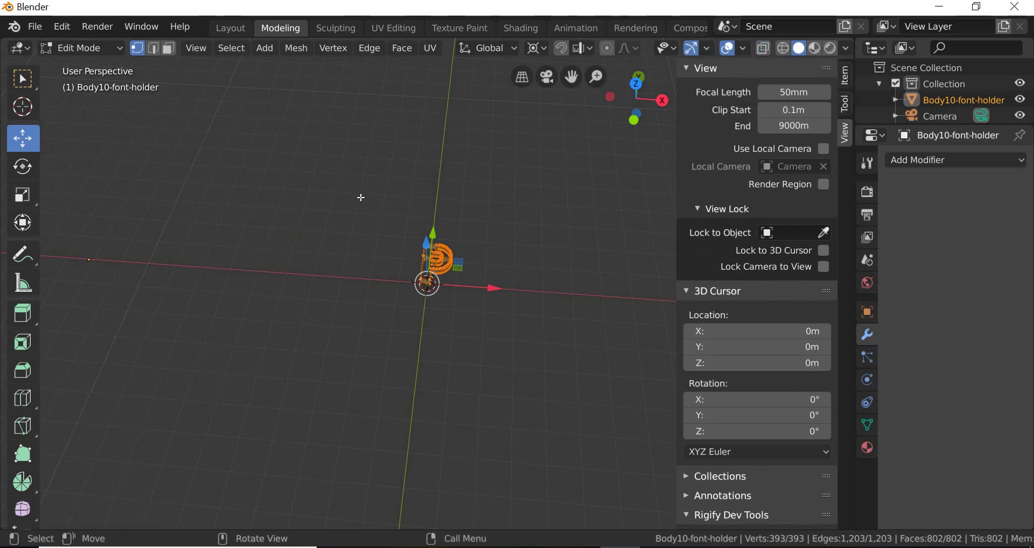
# - Try box-selecting the mesh without X-ray and moving the selected vertices along the X axis
pyautogui.click(502, 340)
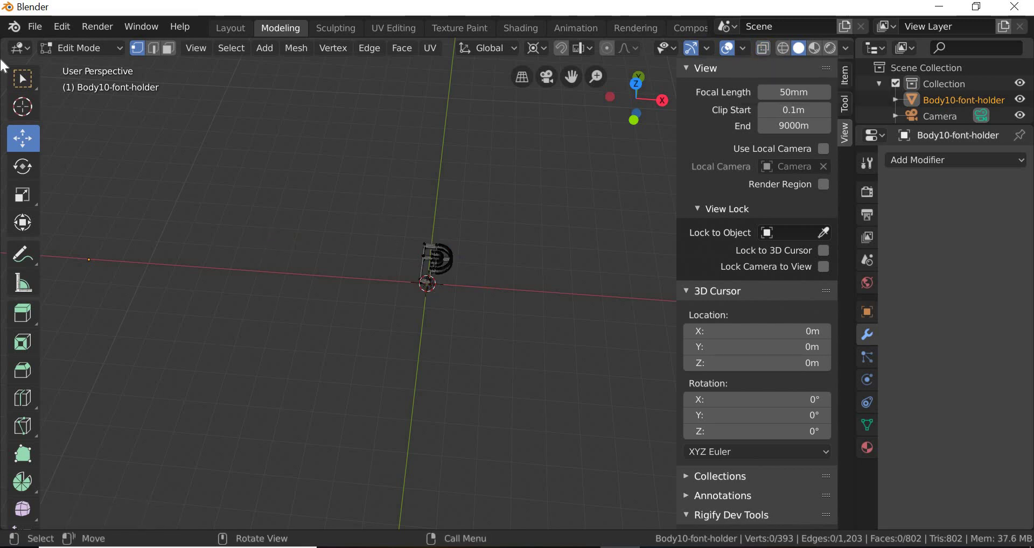
pyautogui.click(30, 76)
pyautogui.moveTo(346, 202); pyautogui.dragTo(541, 337)
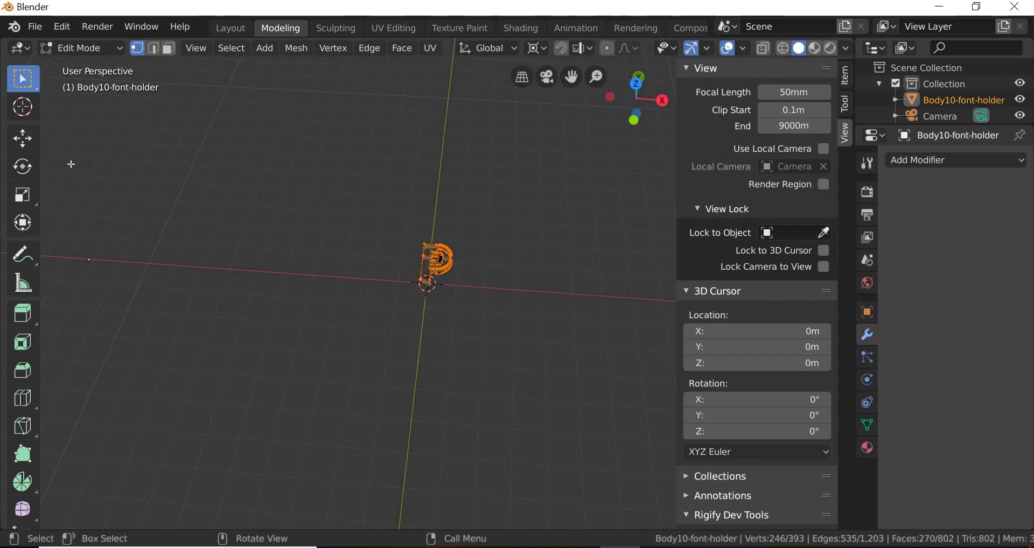
pyautogui.click(23, 139)
pyautogui.moveTo(495, 291); pyautogui.dragTo(334, 288)
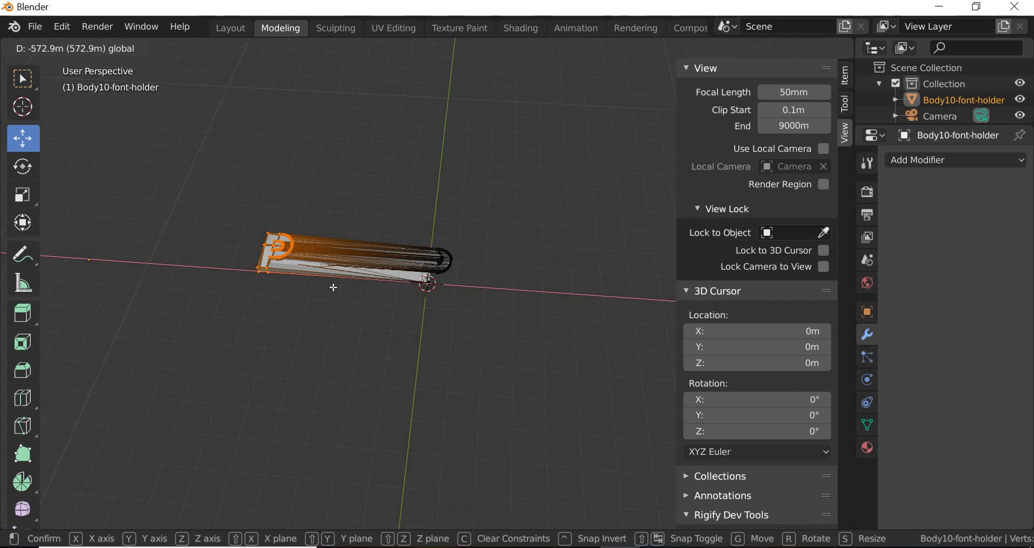
pyautogui.press('Escape')
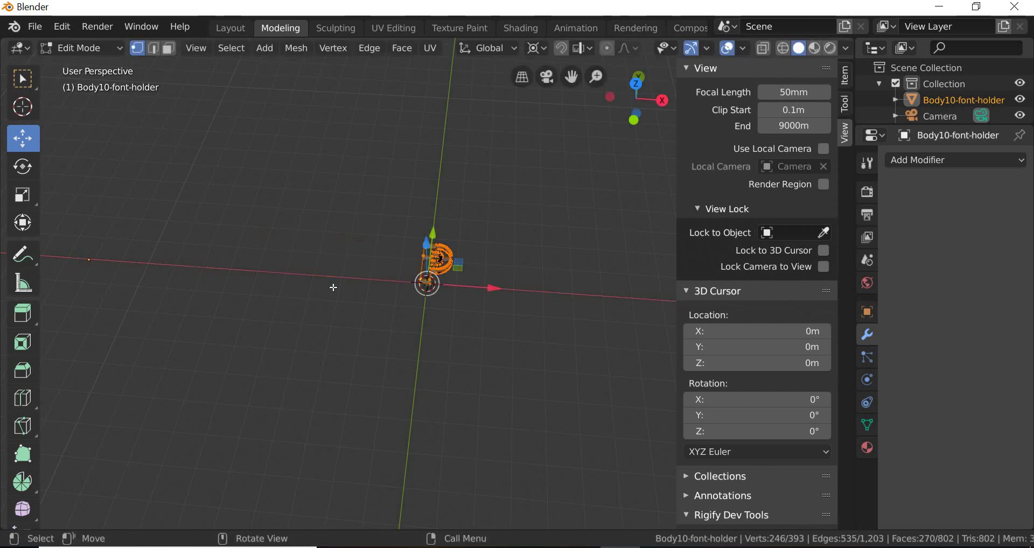
# - Turn on X-ray, select all vertices of the mesh and move them in negative X to the object's origin point
pyautogui.click(762, 49)
pyautogui.click(363, 238)
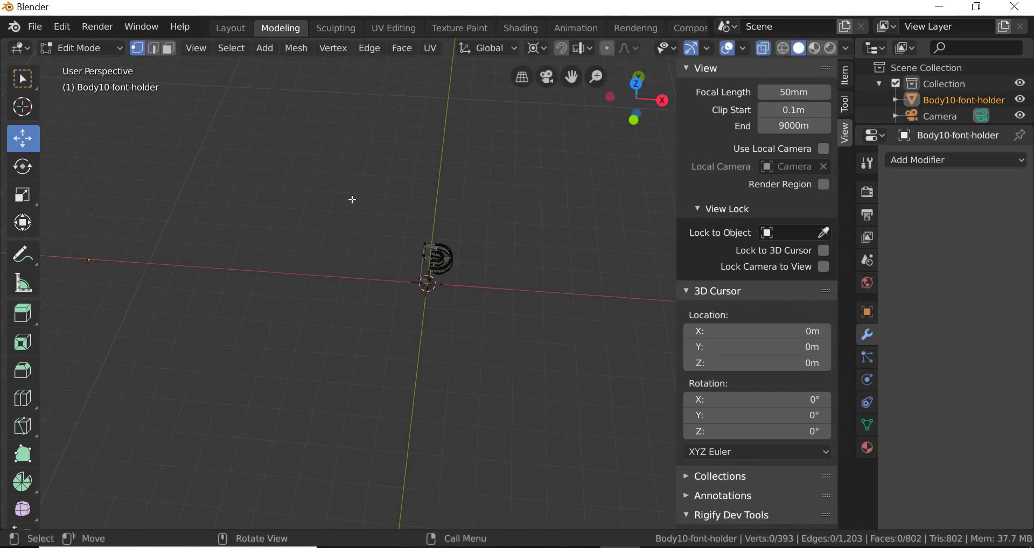
pyautogui.click(23, 78)
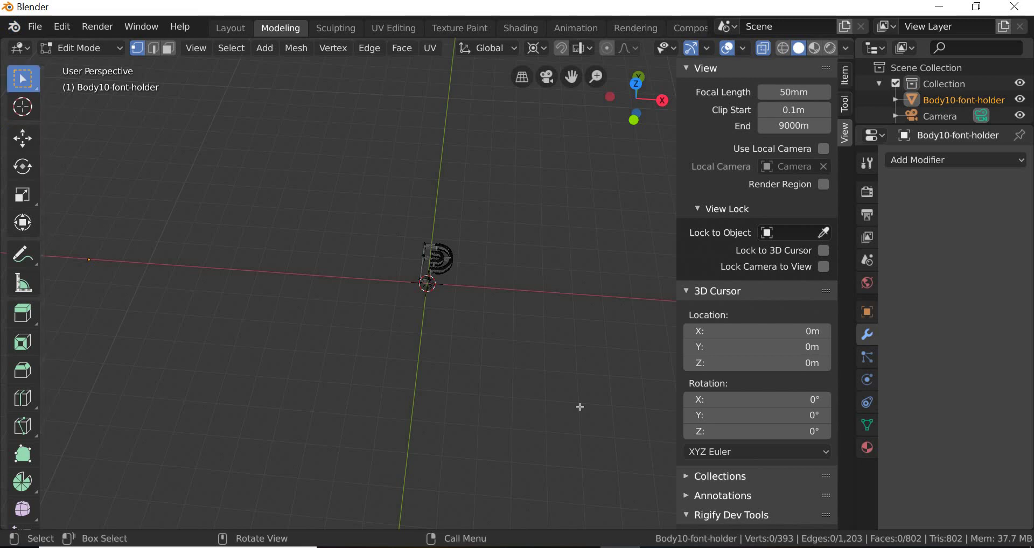
pyautogui.press('a')
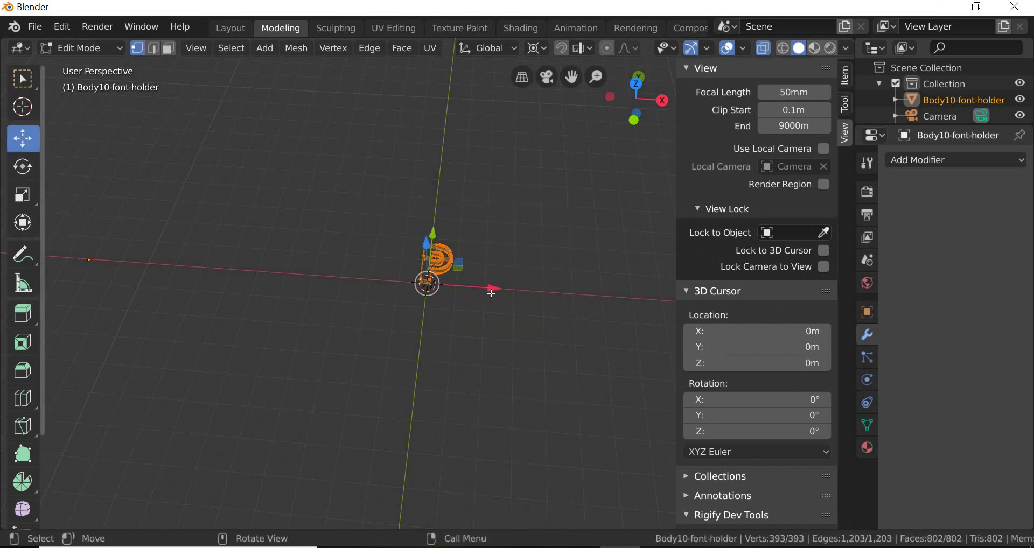
pyautogui.press('g')
pyautogui.press('x')
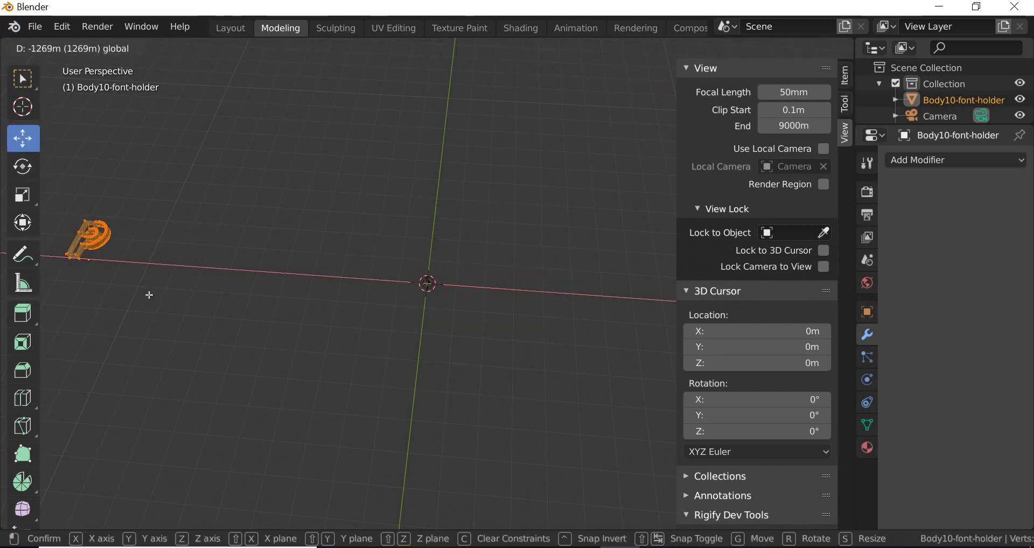
pyautogui.click(116, 286)
# - Move the whole mesh by about -28 m in X, -83 m in Y and -55 m in Z so the origin point lies inside the P
pyautogui.keyDown('shift'); pyautogui.moveTo(339, 362); pyautogui.dragTo(306, 463, button='middle'); pyautogui.keyUp('shift')
pyautogui.scroll(5, 306, 464)
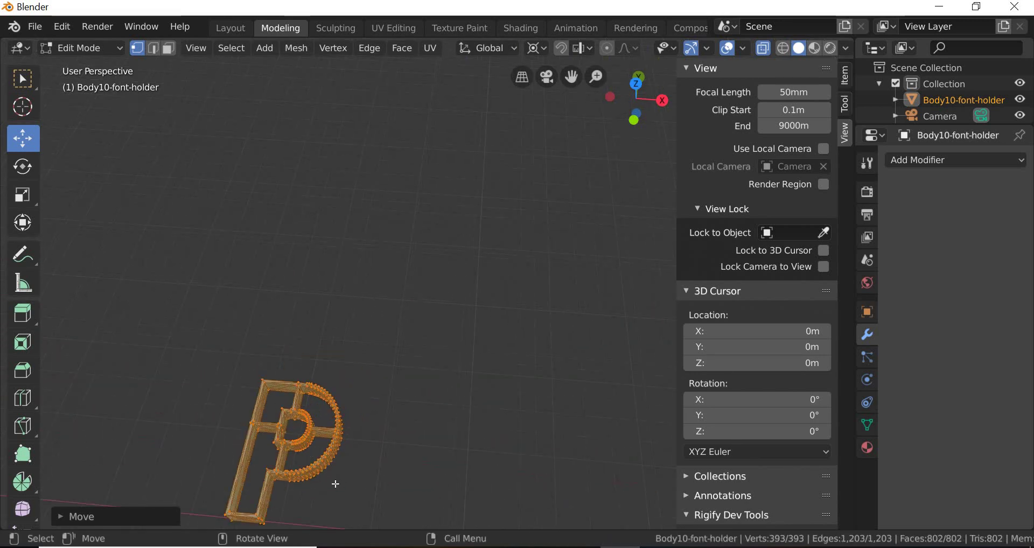
pyautogui.moveTo(369, 344); pyautogui.dragTo(282, 243, button='middle')
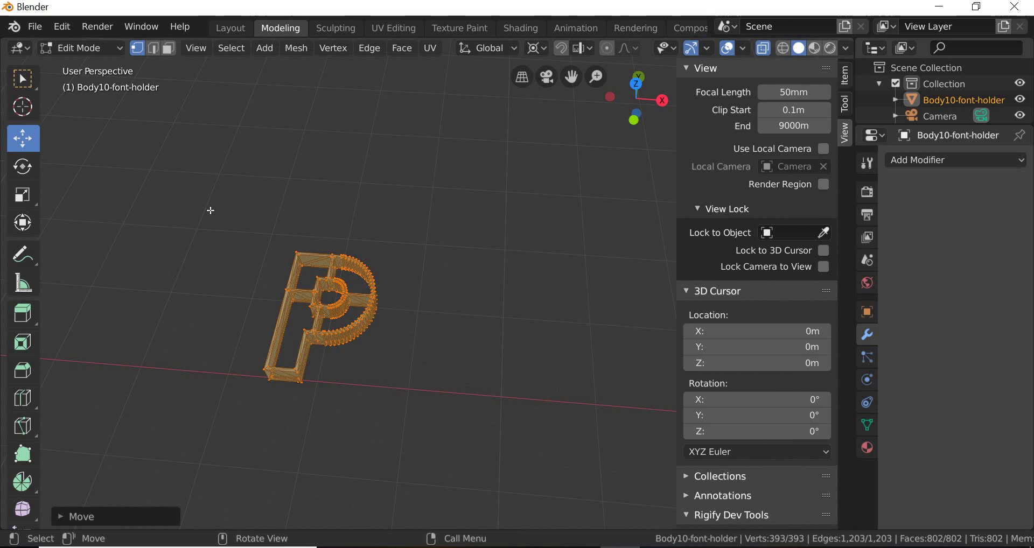
pyautogui.press('g')
pyautogui.rightClick(413, 383)
pyautogui.press('g')
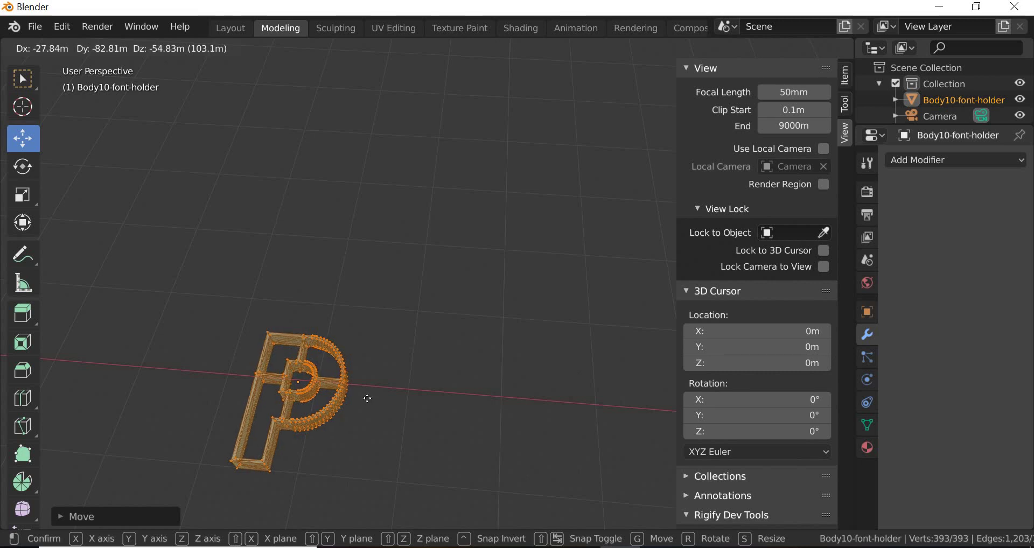
pyautogui.click(300, 392)
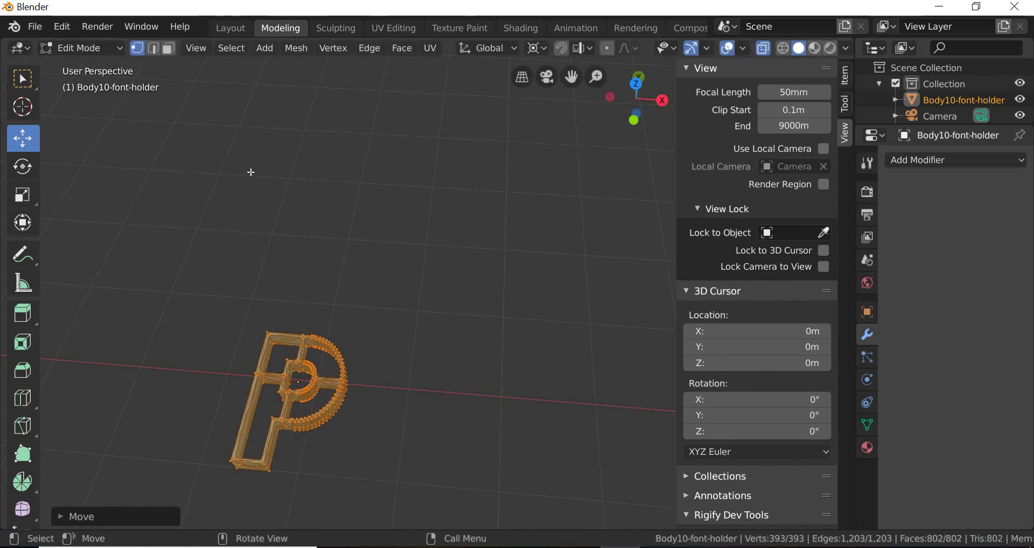
# - In the Layout workspace, set the pivot point to Bounding Box Center and move Body10-font-holder along X to about 15.7 m
pyautogui.click(231, 28)
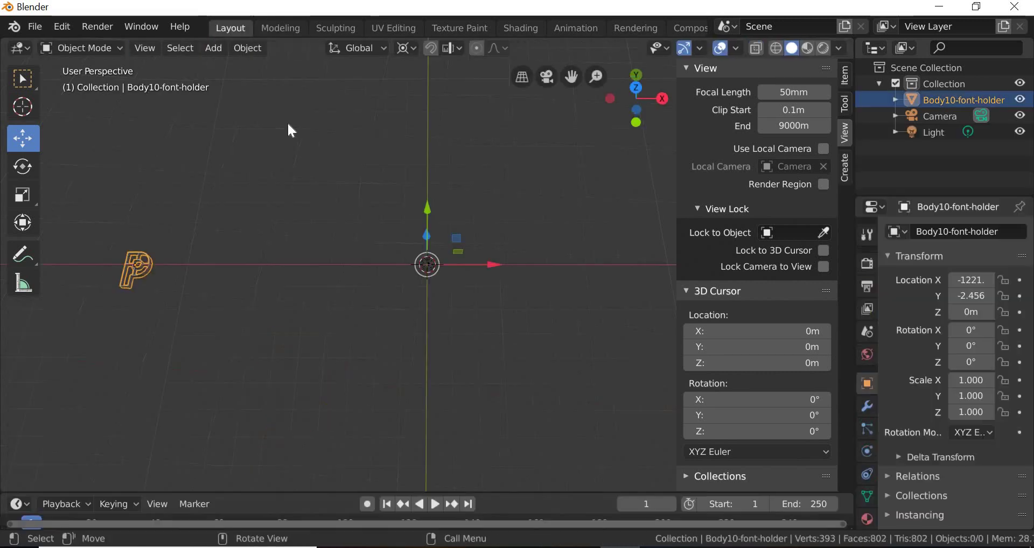
pyautogui.click(414, 48)
pyautogui.click(389, 96)
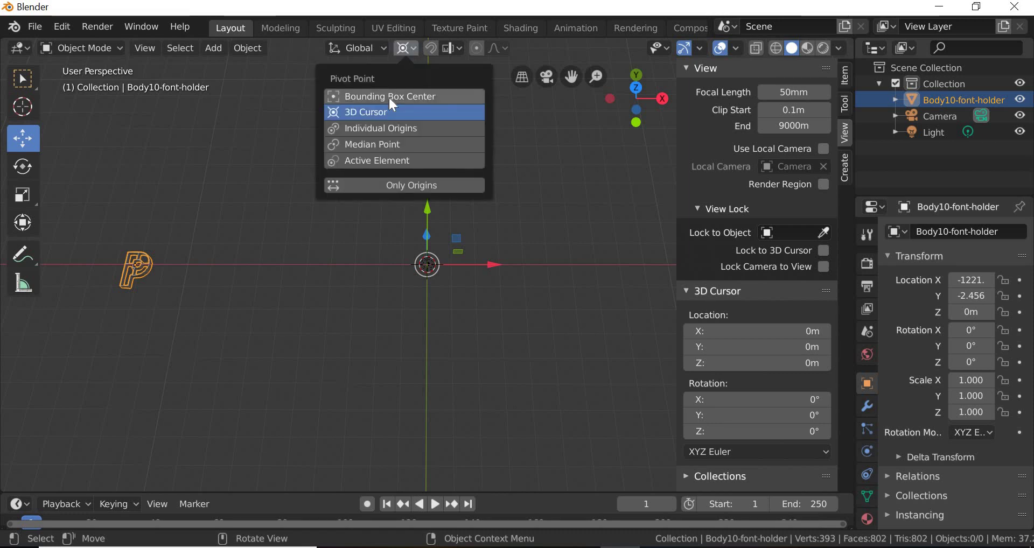
pyautogui.moveTo(195, 265); pyautogui.dragTo(480, 306)
pyautogui.scroll(8, 478, 305)
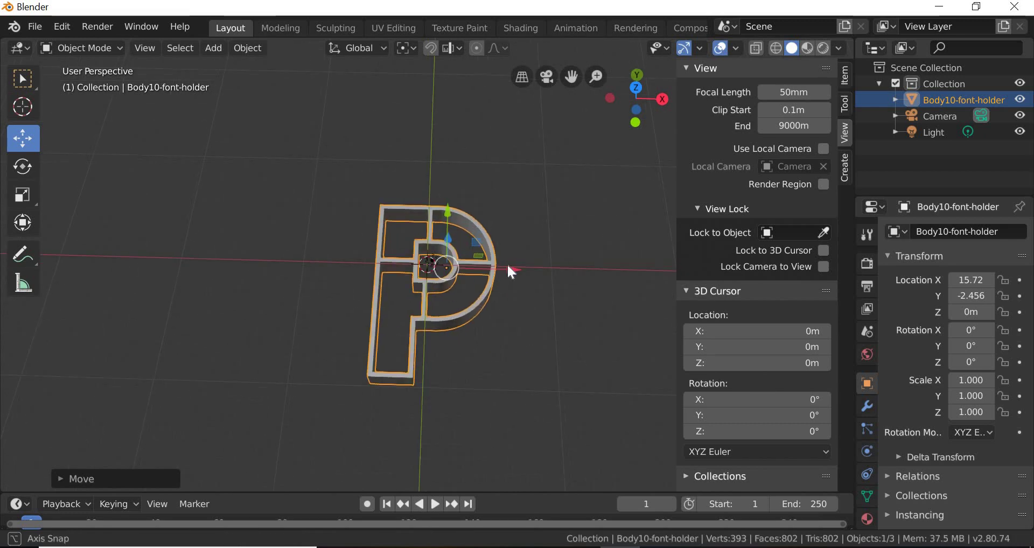
# - Move Body10-font-holder along the X axis to about -151.4 m and deselect it
pyautogui.moveTo(506, 265); pyautogui.dragTo(422, 379)
pyautogui.click(423, 379)
# - Add a cube mesh at the world origin
pyautogui.click(210, 49)
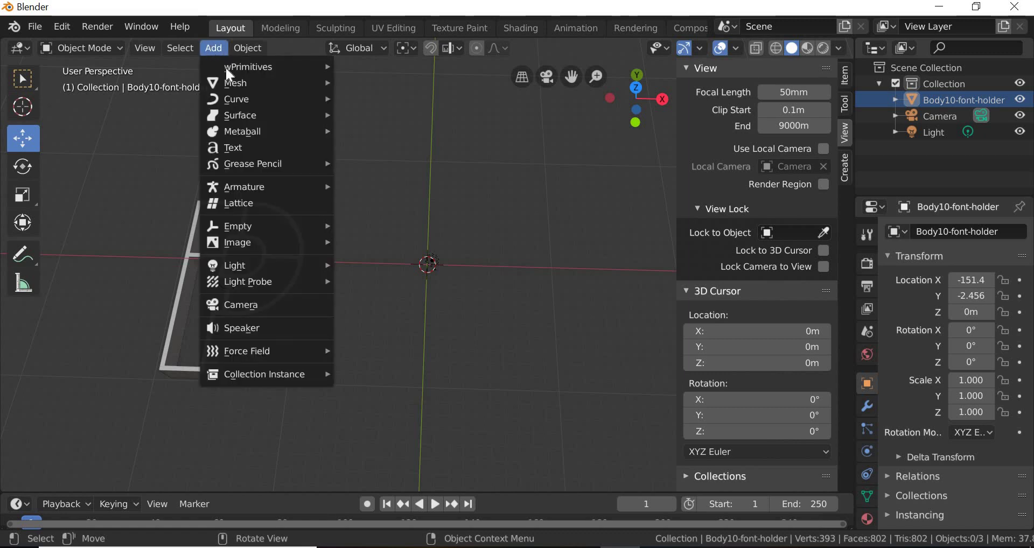
pyautogui.moveTo(237, 84)
pyautogui.click(375, 102)
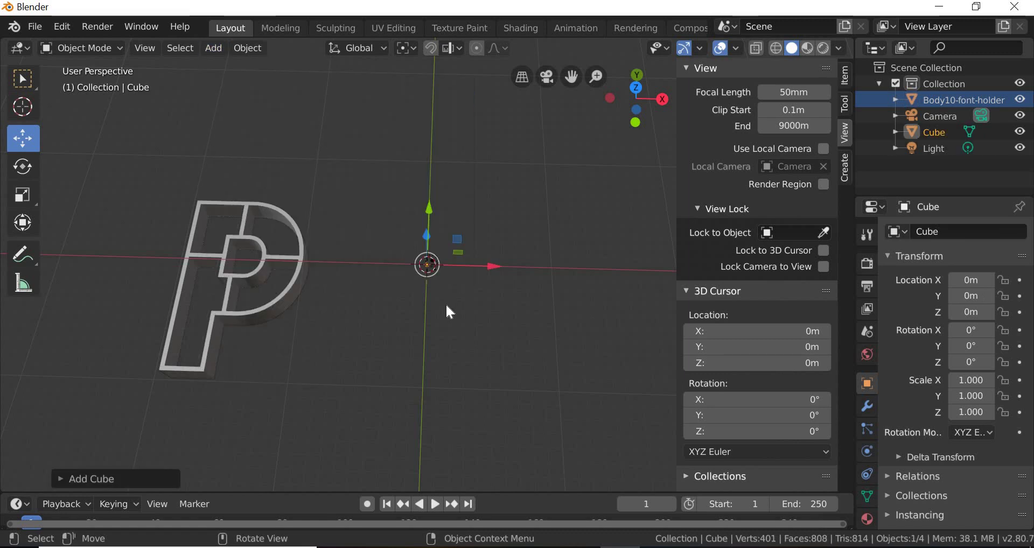
pyautogui.scroll(4, 431, 291)
pyautogui.scroll(5, 422, 275)
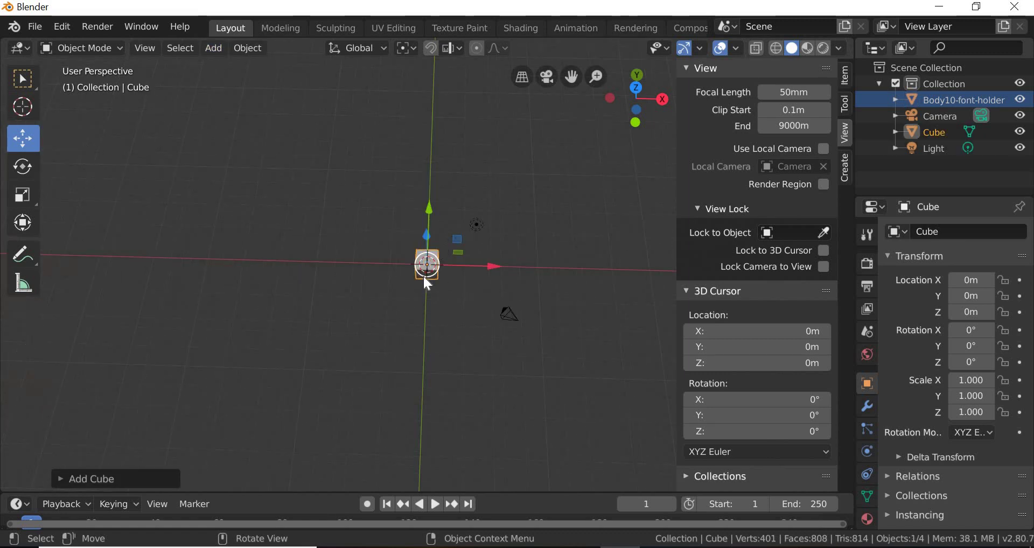
pyautogui.scroll(-8, 423, 317)
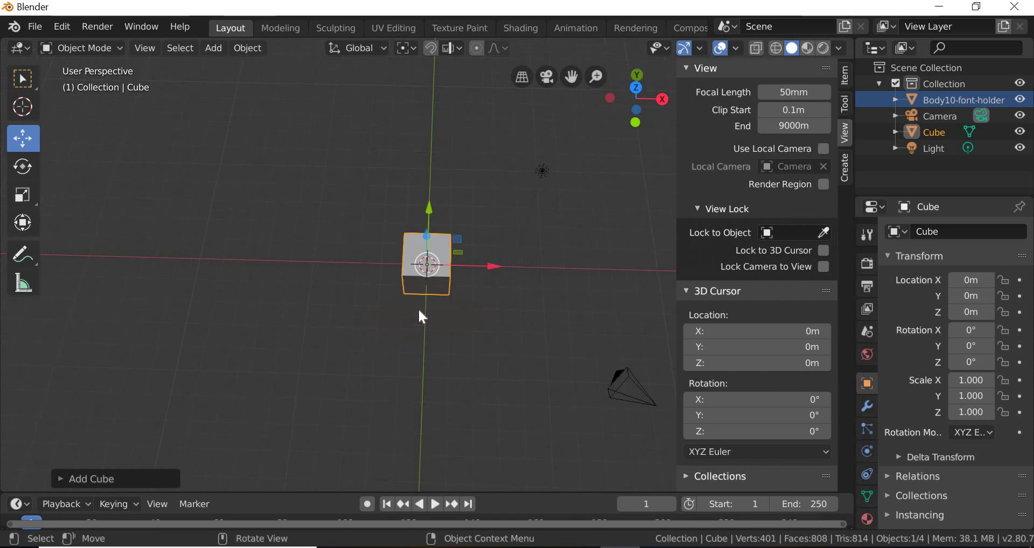
pyautogui.scroll(4, 418, 308)
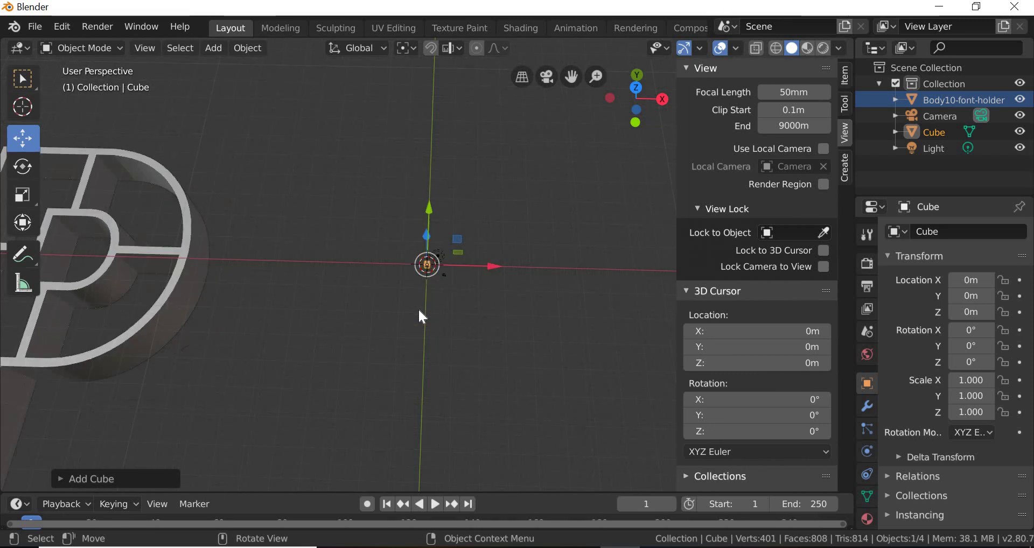
# - Scale Body10-font-holder uniformly to about 0.225 and move it along X to about -25.6 m
pyautogui.scroll(-6, 418, 308)
pyautogui.click(214, 246)
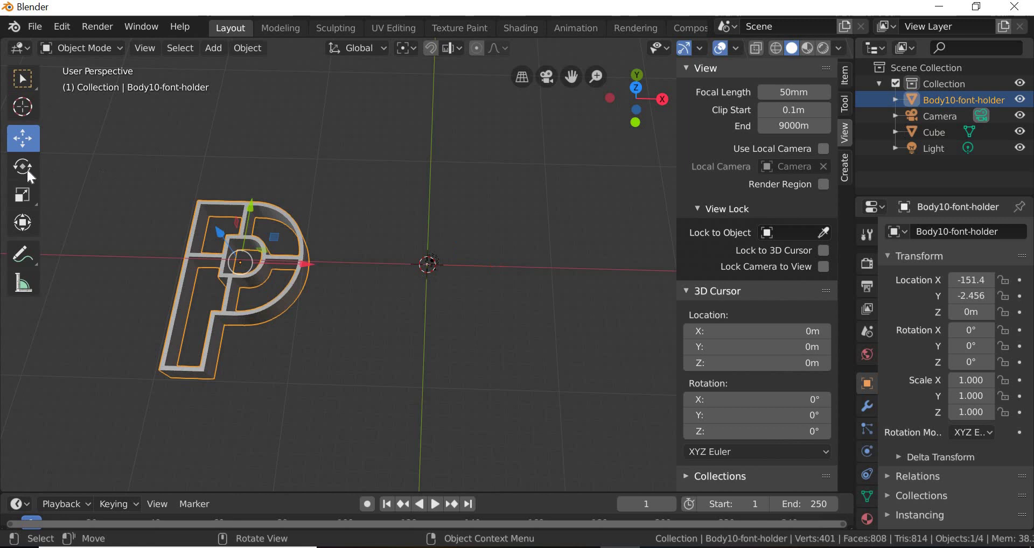
pyautogui.click(22, 195)
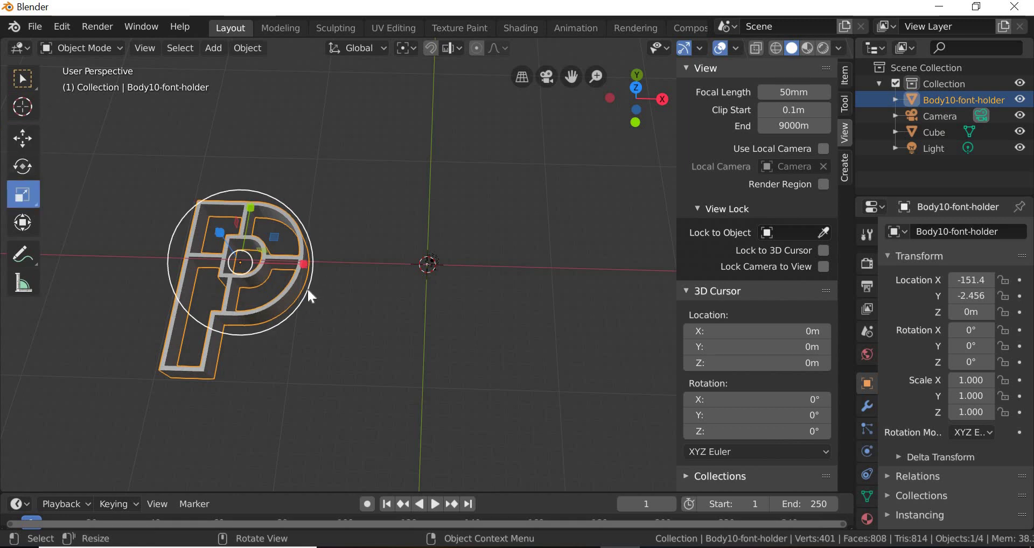
pyautogui.moveTo(307, 292); pyautogui.dragTo(447, 288)
pyautogui.click(23, 141)
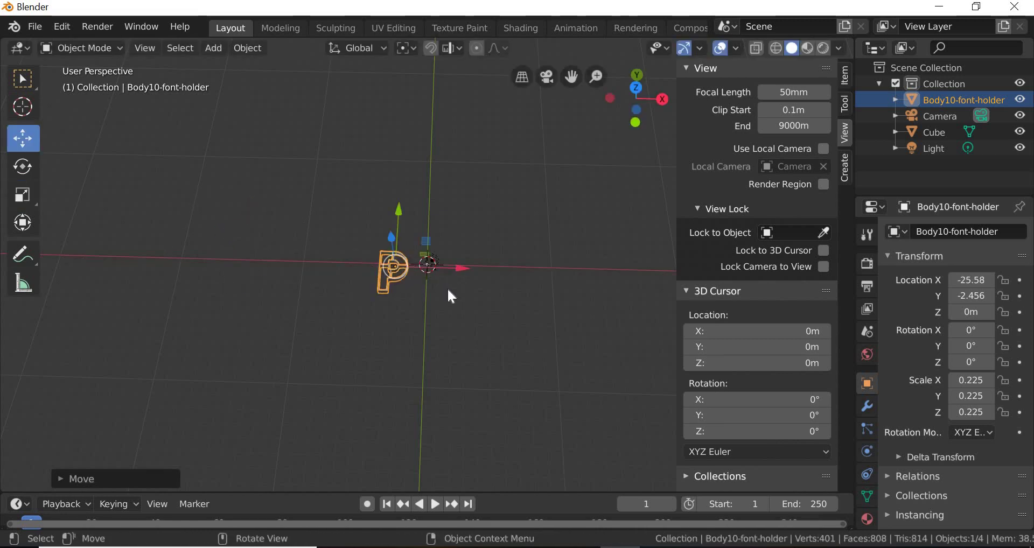
# - Scale Body10-font-holder uniformly down to about 0.044 and move it along X to about -5.9 m
pyautogui.scroll(6, 447, 288)
pyautogui.click(23, 194)
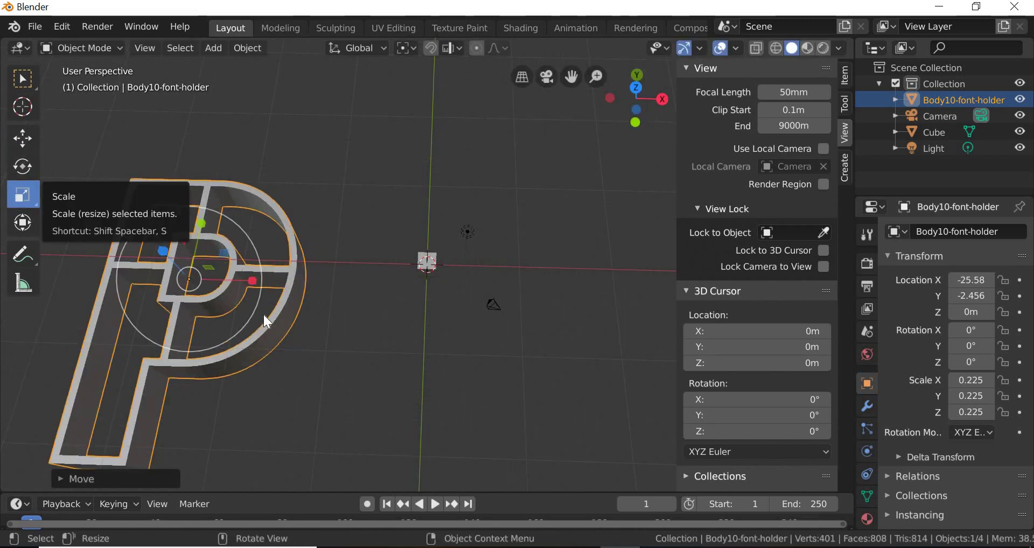
pyautogui.moveTo(261, 312); pyautogui.dragTo(411, 292)
pyautogui.hotkey('shift', 'space')
pyautogui.press('g')
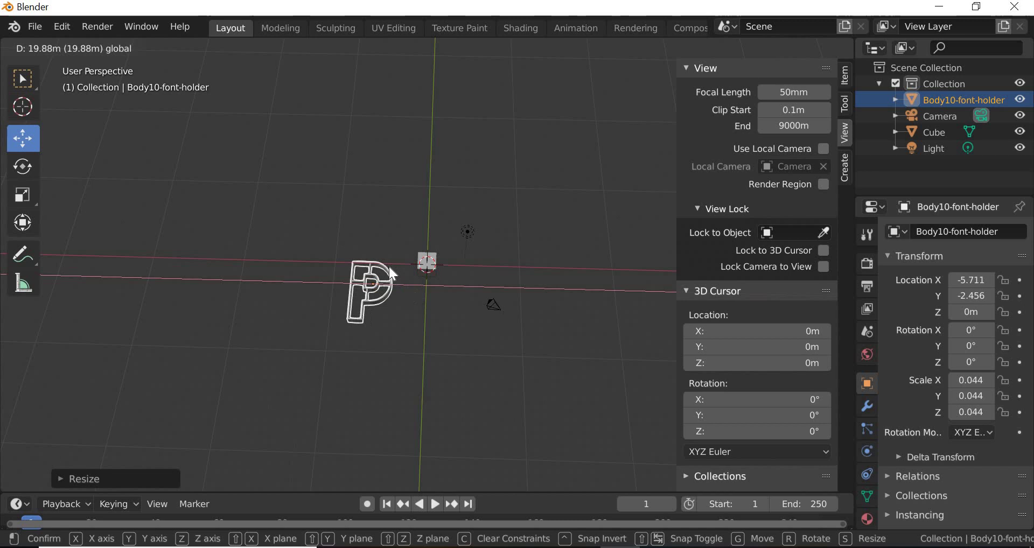
# - Position Body10-font-holder beside the cube at about X -4.7 m, Y 0.4 m and Z 2.2 m
pyautogui.moveTo(374, 226)
pyautogui.mouseDown()
pyautogui.moveTo(377, 200)
pyautogui.moveTo(374, 210)
pyautogui.mouseUp()
pyautogui.scroll(5, 448, 292)
pyautogui.press('alt')
pyautogui.moveTo(474, 367); pyautogui.dragTo(448, 302, button='middle')
pyautogui.moveTo(282, 231); pyautogui.dragTo(282, 177)
pyautogui.moveTo(329, 235); pyautogui.dragTo(407, 373)
pyautogui.scroll(2, 407, 374)
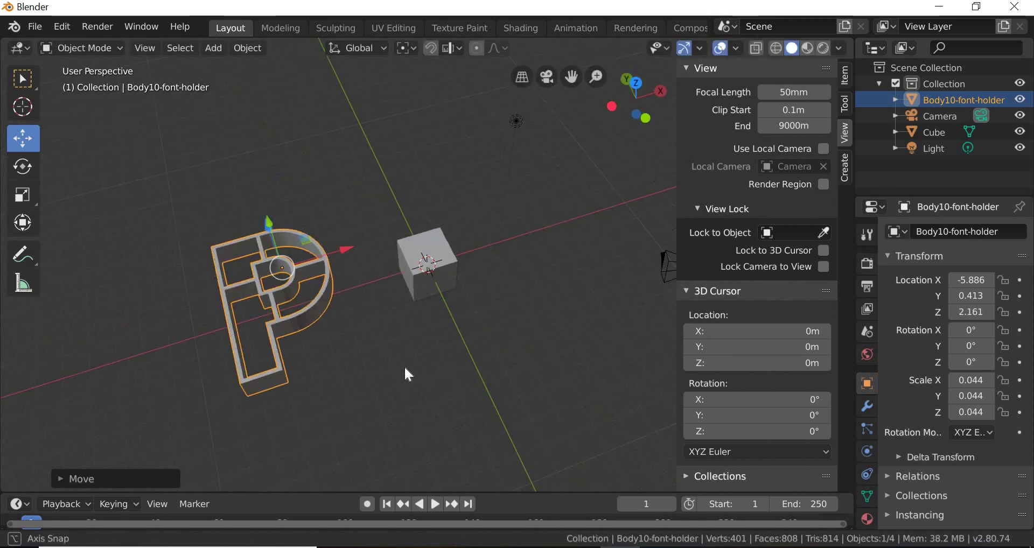
pyautogui.scroll(2, 407, 374)
pyautogui.scroll(-1, 405, 369)
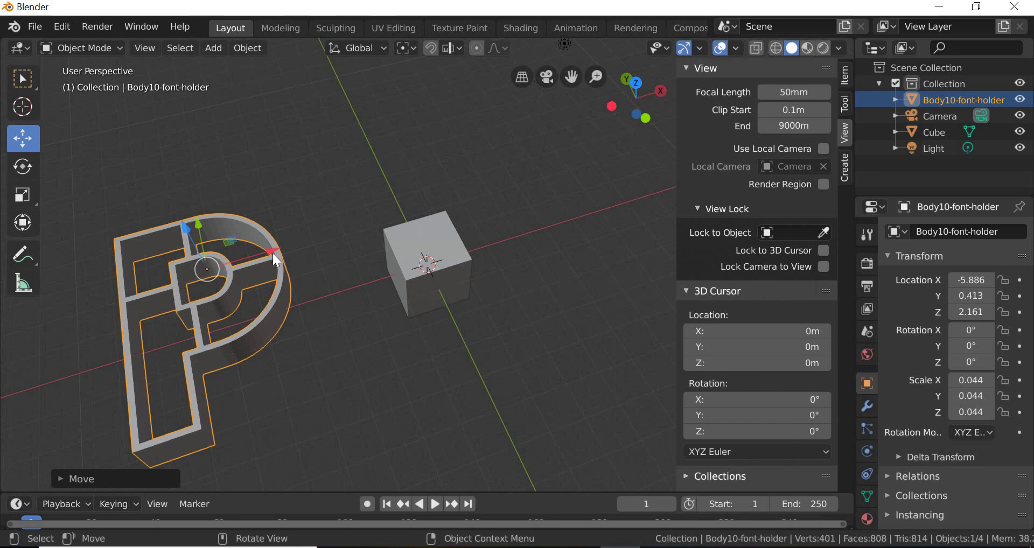
pyautogui.moveTo(277, 249); pyautogui.dragTo(325, 235)
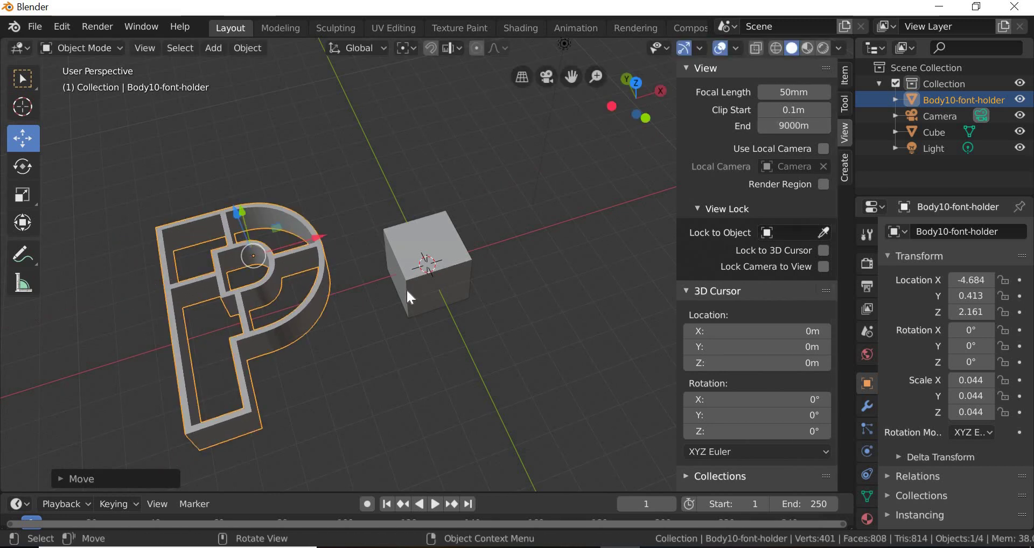
# - Examine the cube and the letter P up close and from several angles to compare their size and placement
pyautogui.scroll(8, 406, 289)
pyautogui.scroll(3, 386, 331)
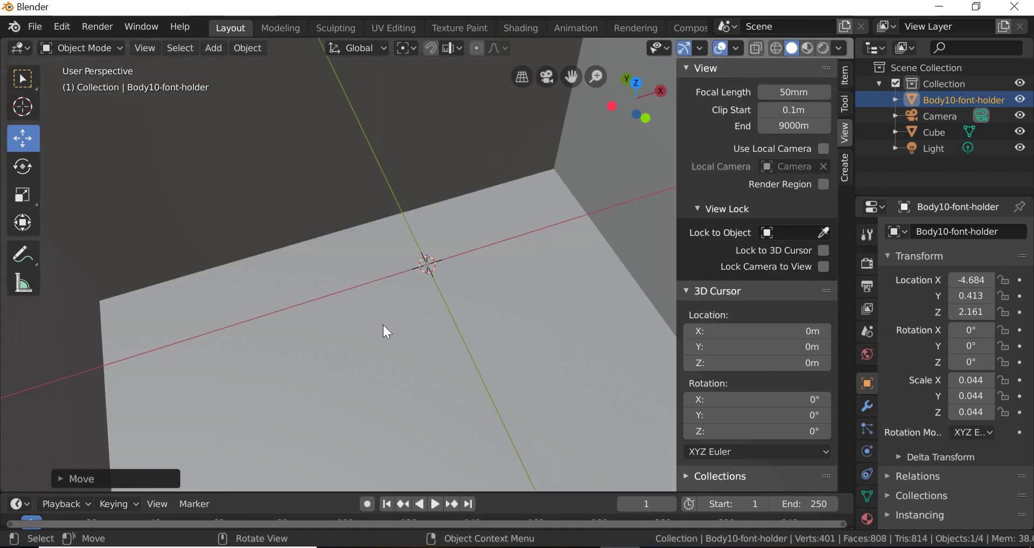
pyautogui.scroll(3, 383, 326)
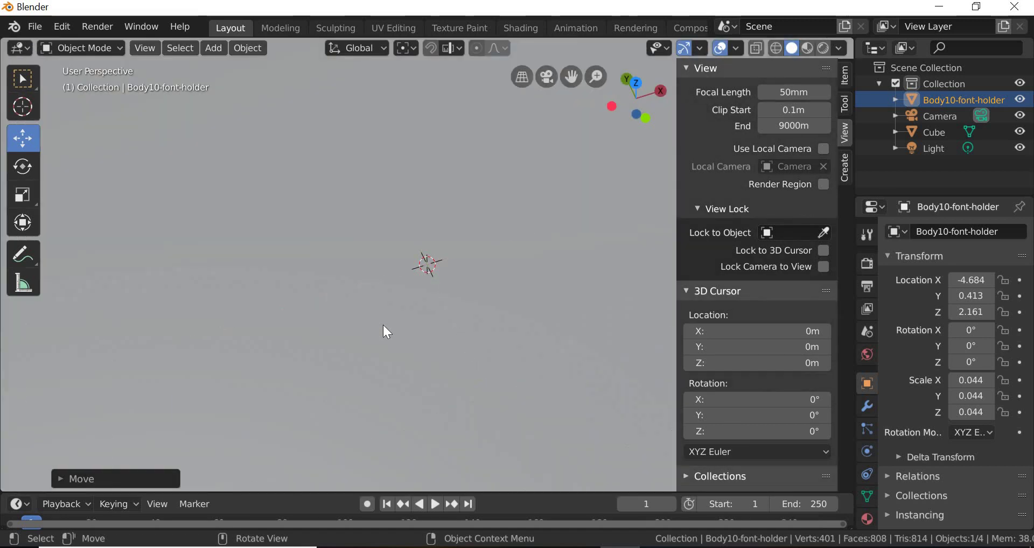
pyautogui.scroll(-6, 384, 326)
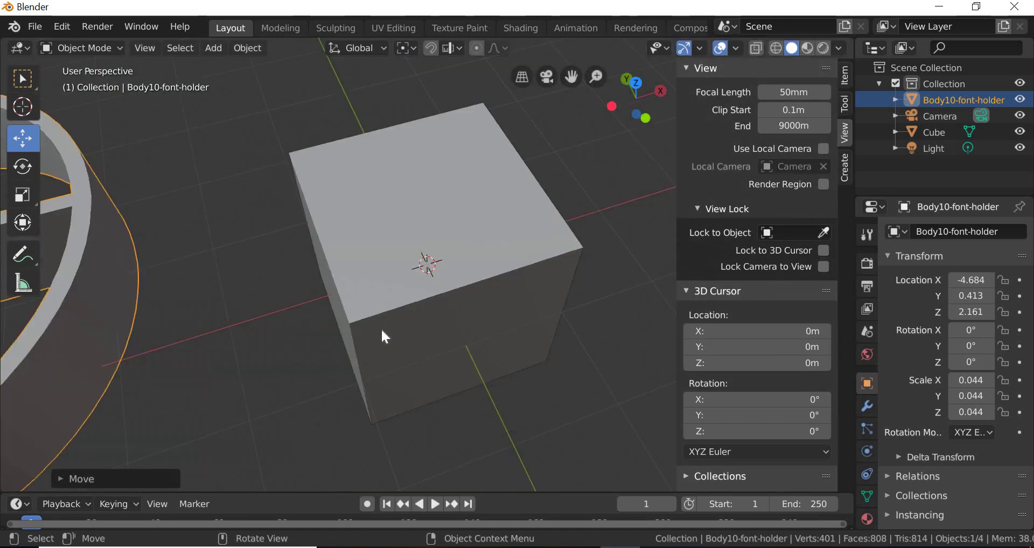
pyautogui.scroll(-3, 382, 330)
pyautogui.moveTo(468, 289); pyautogui.dragTo(816, 140, button='middle')
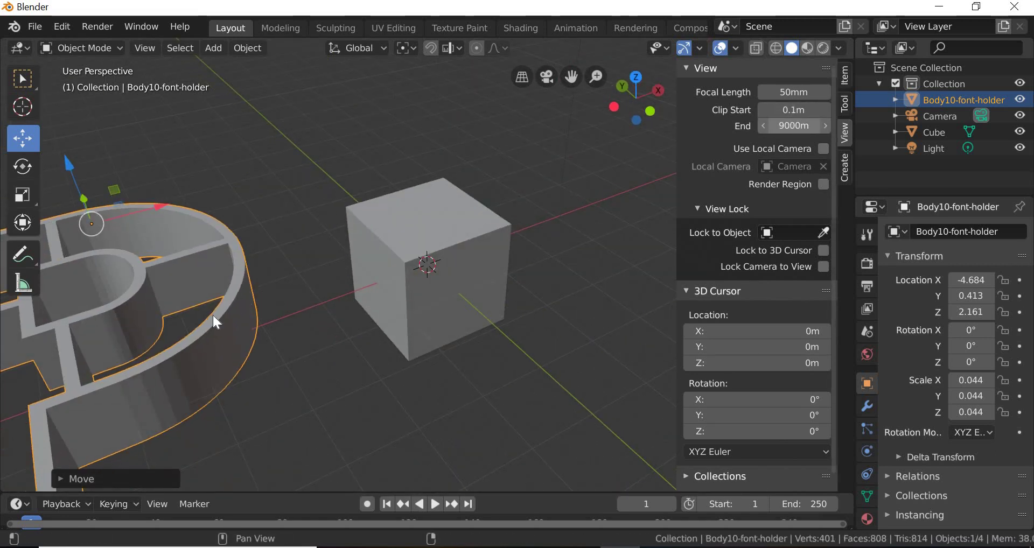
pyautogui.scroll(-3, 212, 315)
pyautogui.moveTo(244, 368); pyautogui.dragTo(254, 365, button='middle')
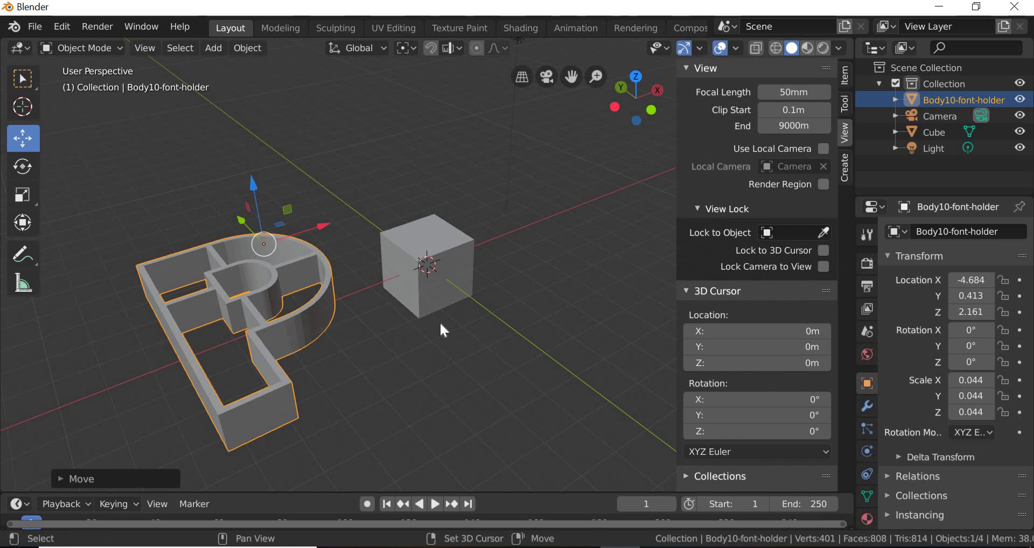
pyautogui.keyDown('shift'); pyautogui.moveTo(384, 385); pyautogui.dragTo(474, 340, button='middle'); pyautogui.keyUp('shift')
pyautogui.moveTo(453, 391); pyautogui.dragTo(430, 420, button='middle')
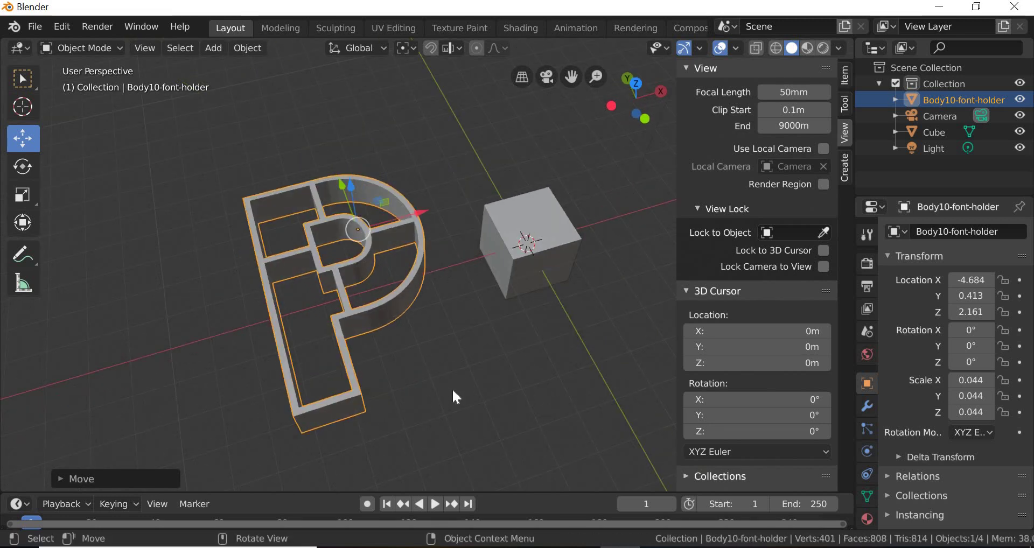